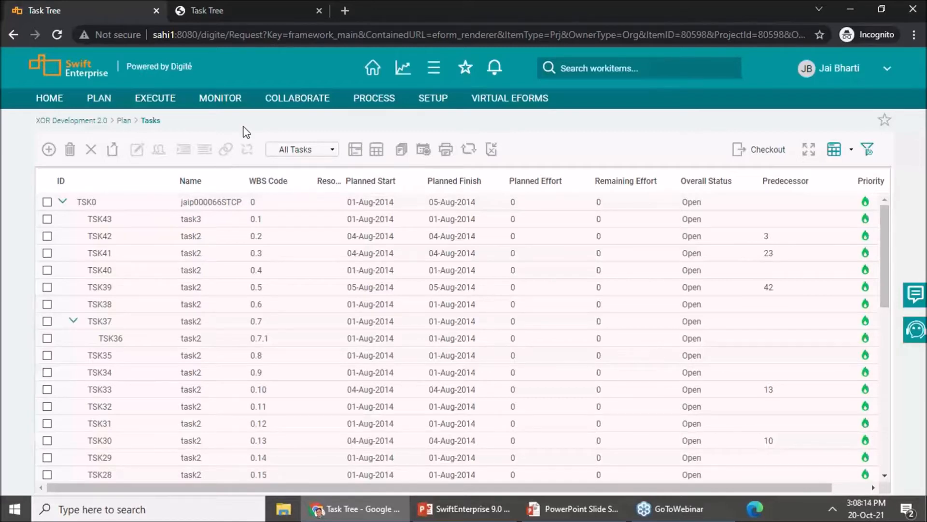
# Step: Compare the new Task Tree page and its extra task actions with the old Task Tree page
pyautogui.hotkey('ctrl', 'Tab')
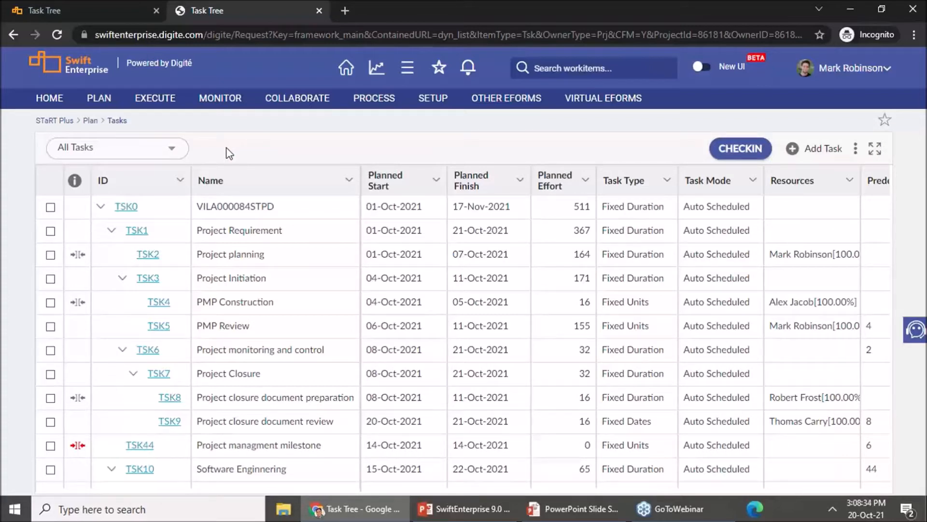
pyautogui.click(855, 150)
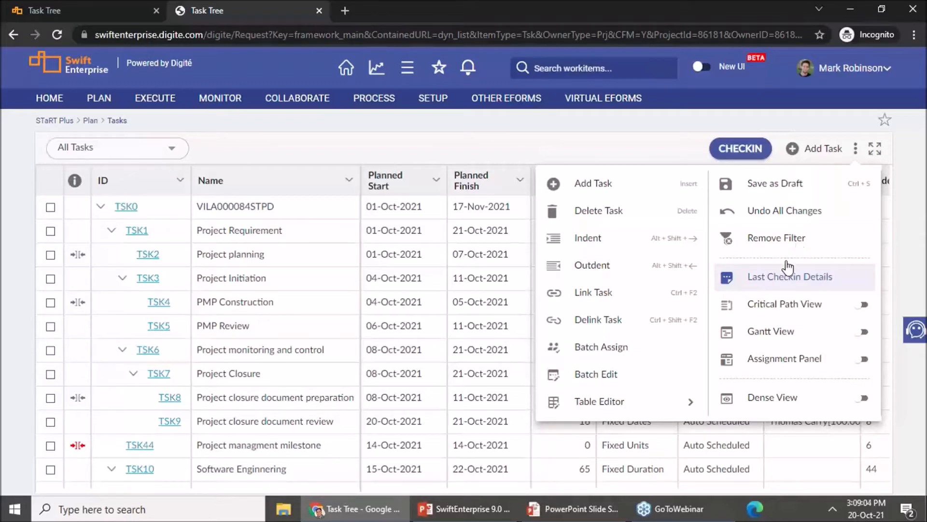
pyautogui.click(105, 13)
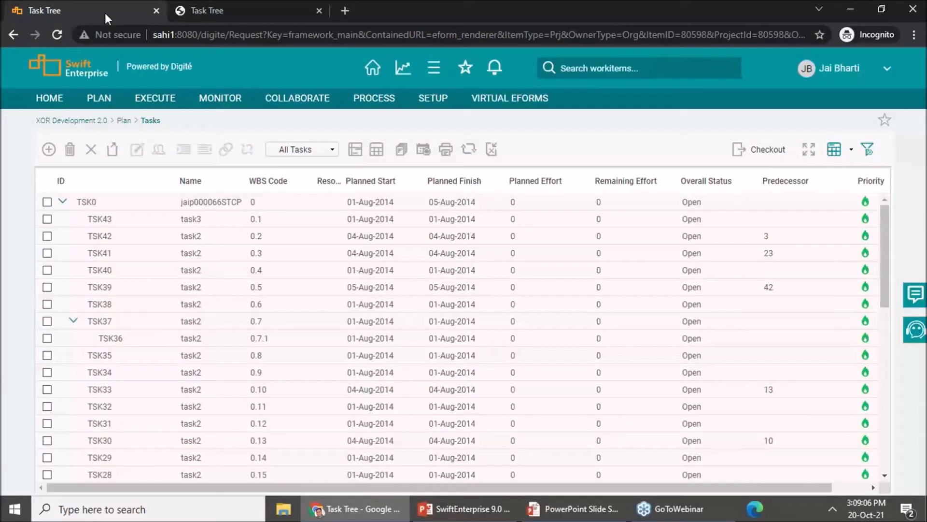
pyautogui.scroll(-5, 317, 410)
pyautogui.scroll(5, 337, 393)
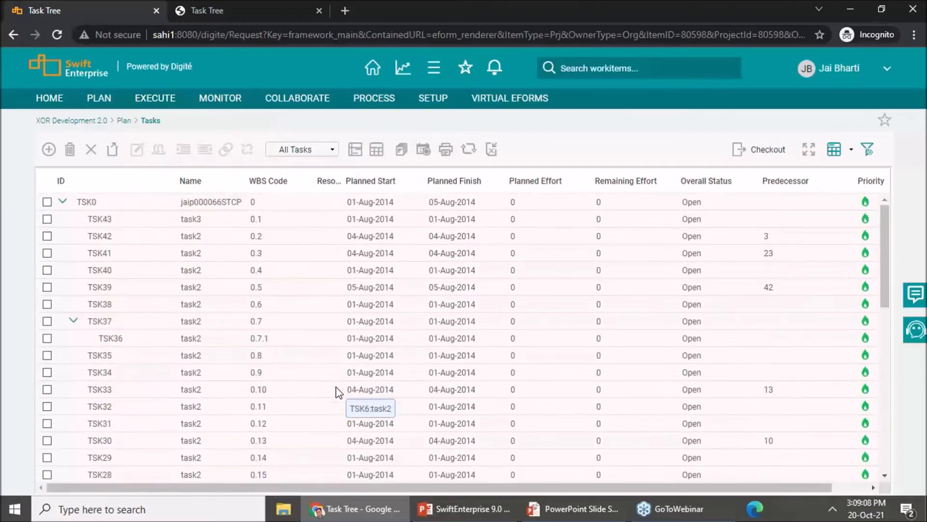
# Step: Return to the new Task Tree page and turn on Dense View for the task list
pyautogui.click(251, 10)
pyautogui.click(465, 145)
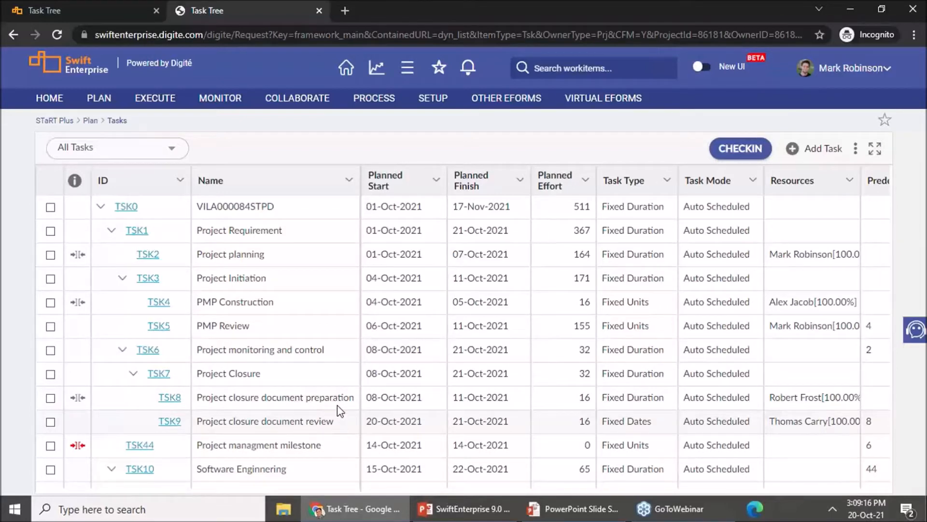
pyautogui.click(856, 149)
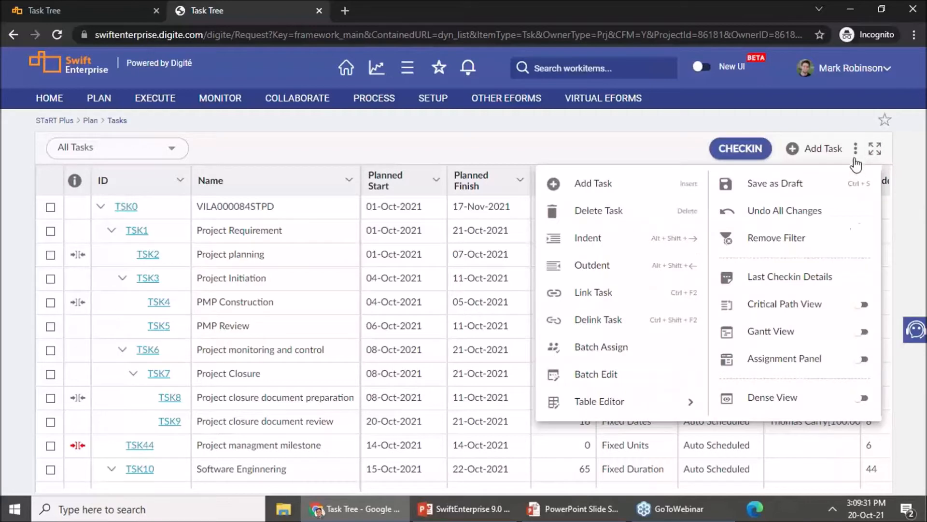
pyautogui.click(861, 398)
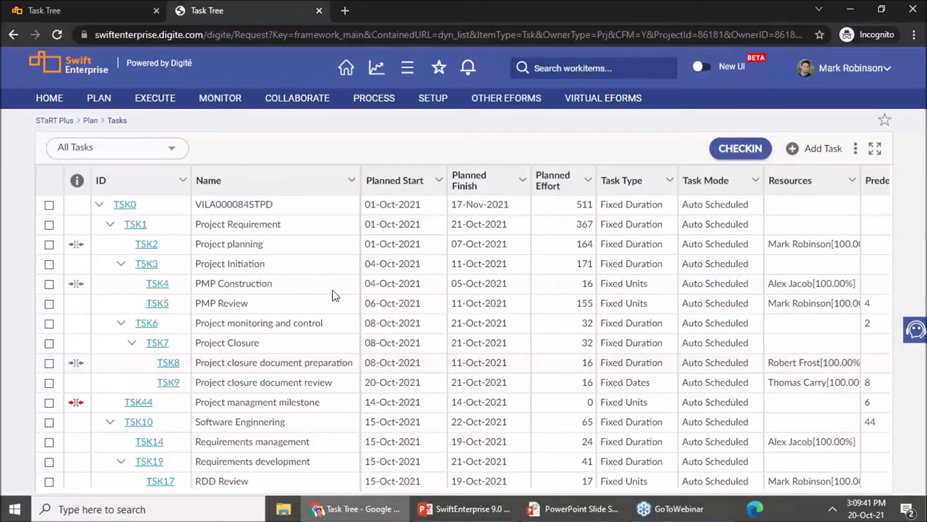
# Step: Filter the task list to Milestones, and switch it to the Current baseline view
pyautogui.click(172, 152)
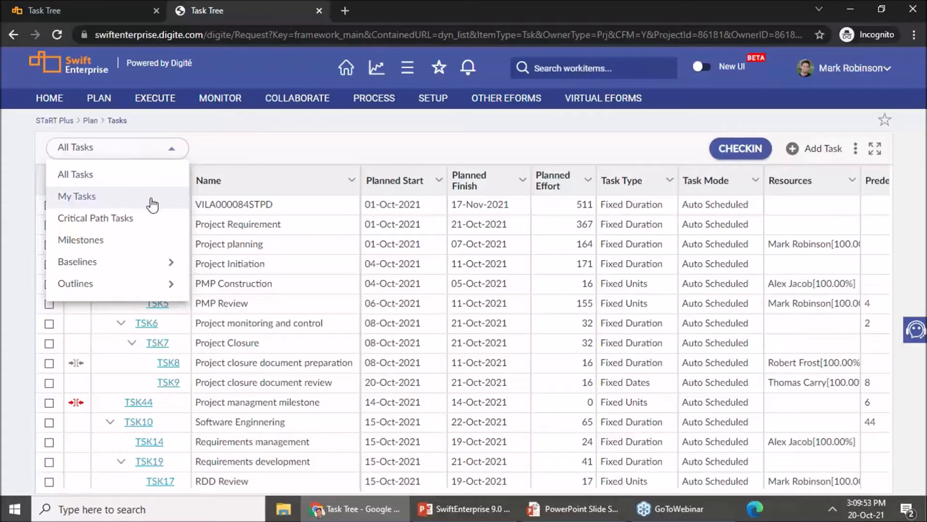
pyautogui.click(149, 248)
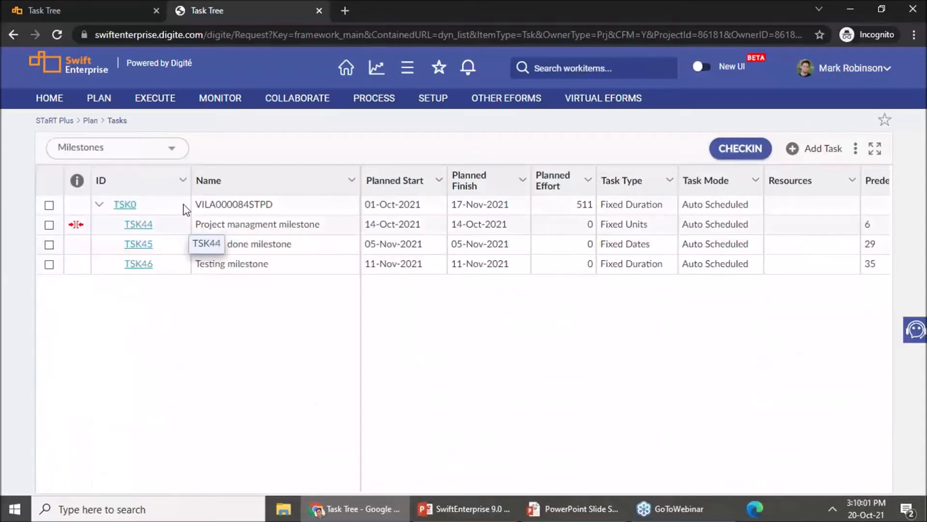
pyautogui.click(172, 148)
pyautogui.moveTo(136, 273)
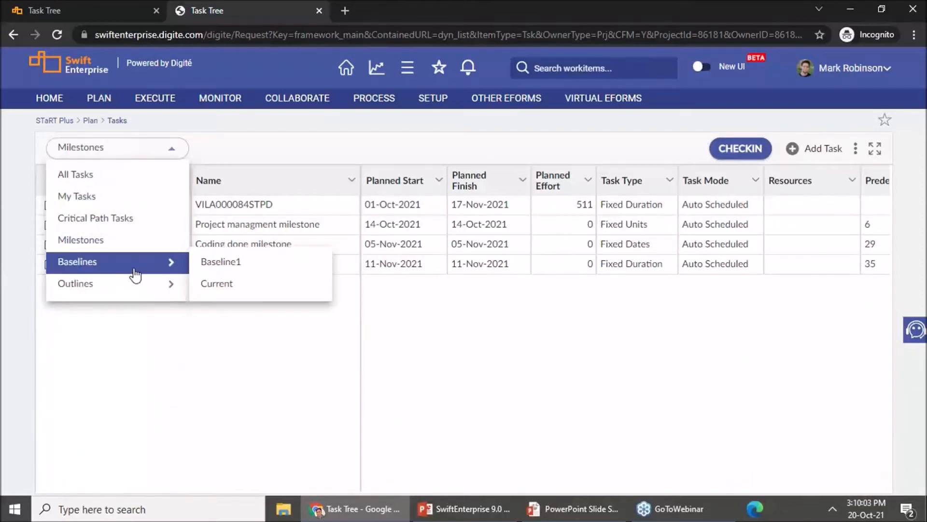
pyautogui.click(252, 289)
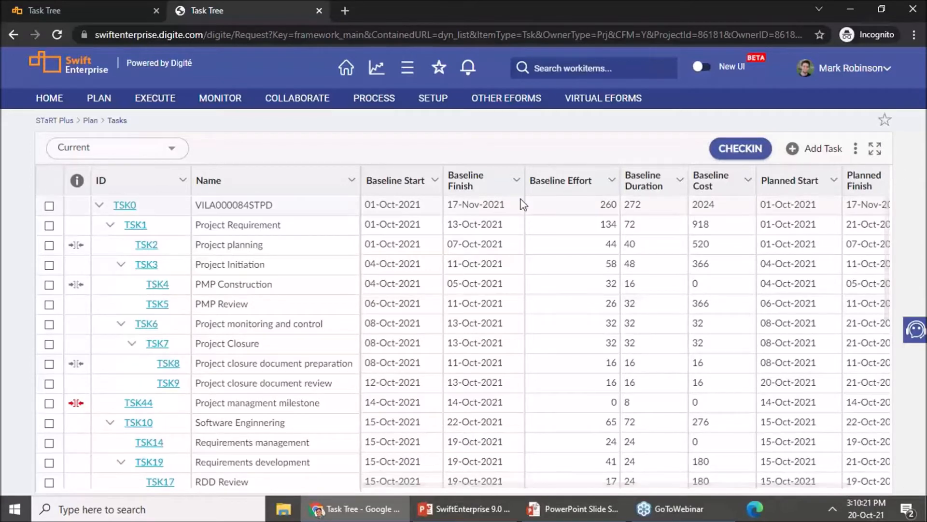
# Step: Check the available outline levels and return the task list to All Tasks
pyautogui.click(172, 155)
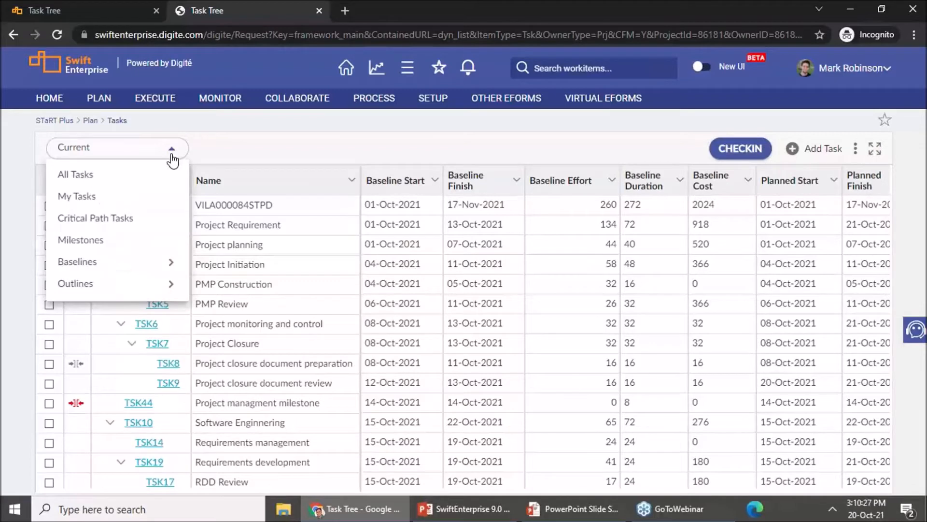
pyautogui.moveTo(143, 287)
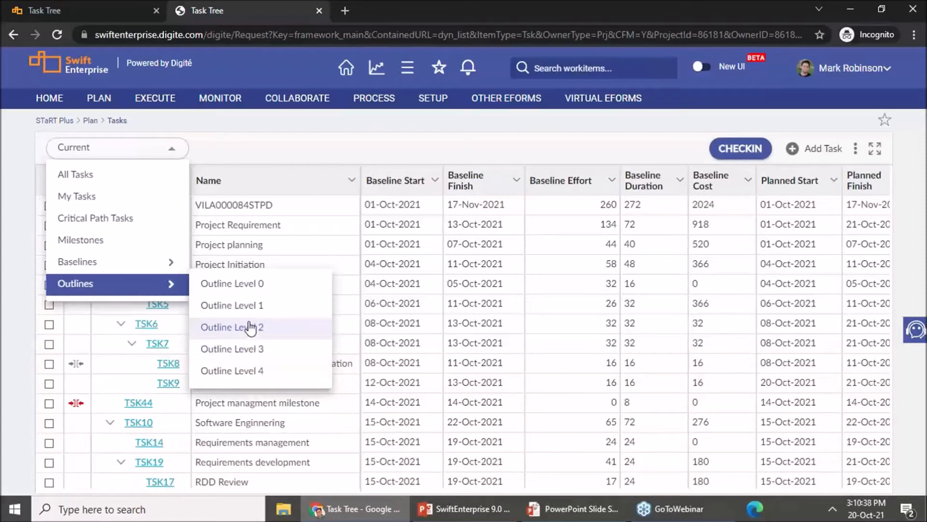
pyautogui.click(153, 183)
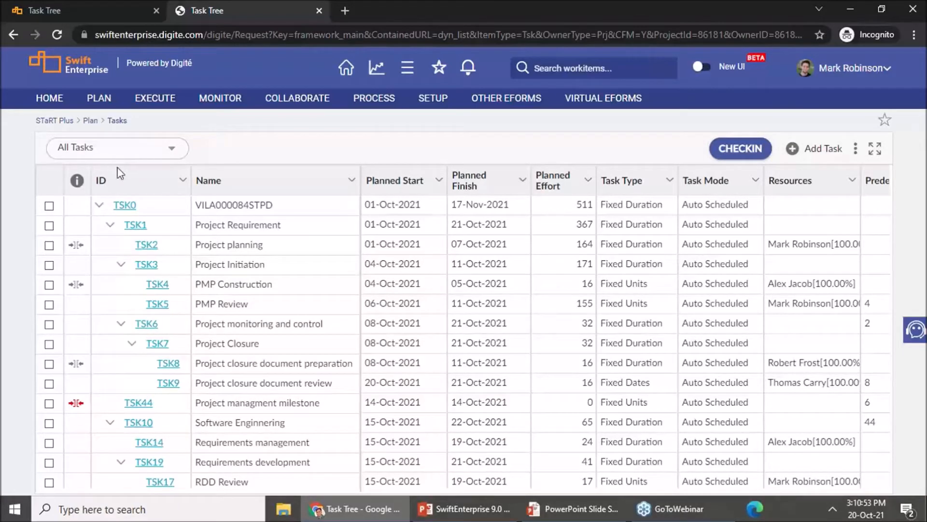
# Step: Turn on Gantt View for the task list
pyautogui.click(855, 149)
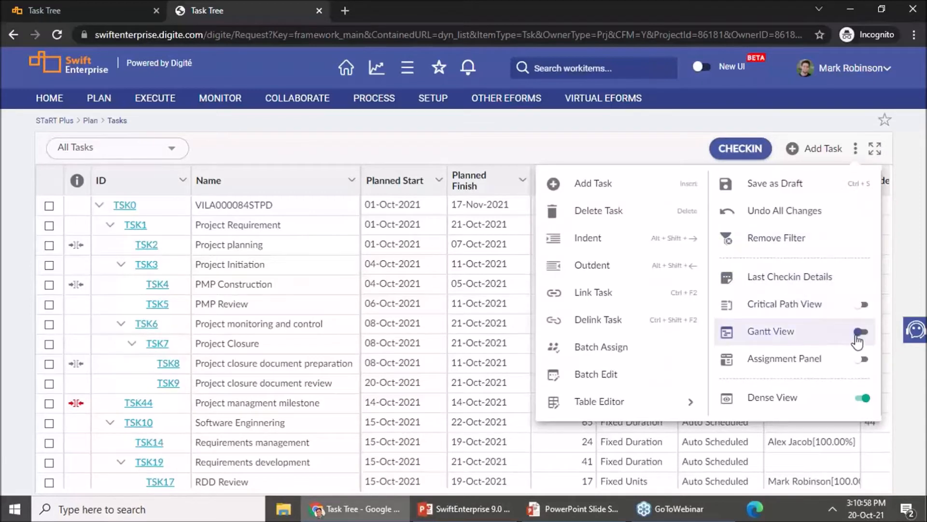
pyautogui.click(859, 334)
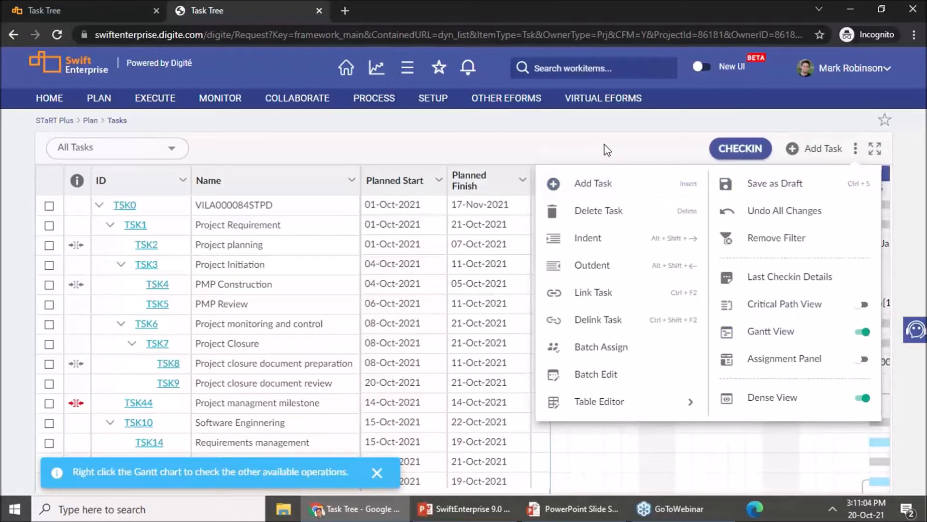
pyautogui.click(525, 183)
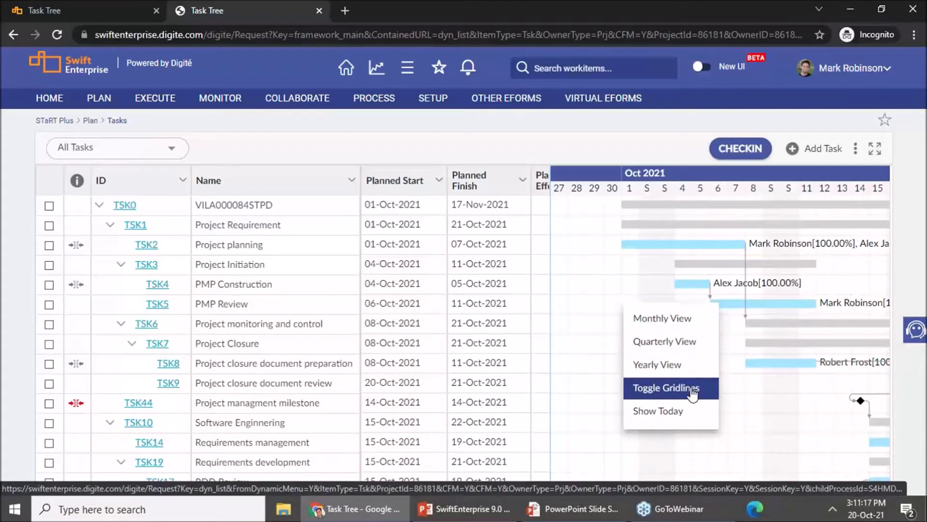
# Step: Toggle the Gantt chart gridlines off and back on
pyautogui.click(675, 404)
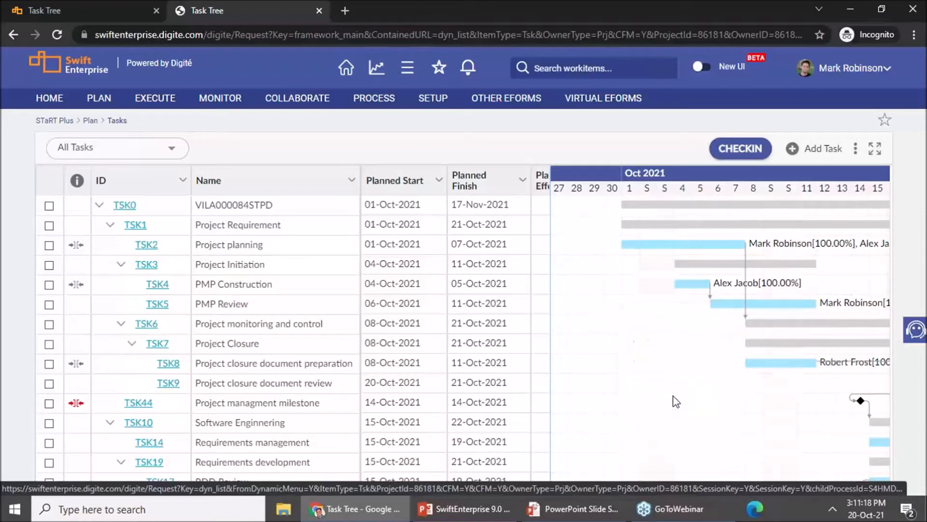
pyautogui.rightClick(640, 344)
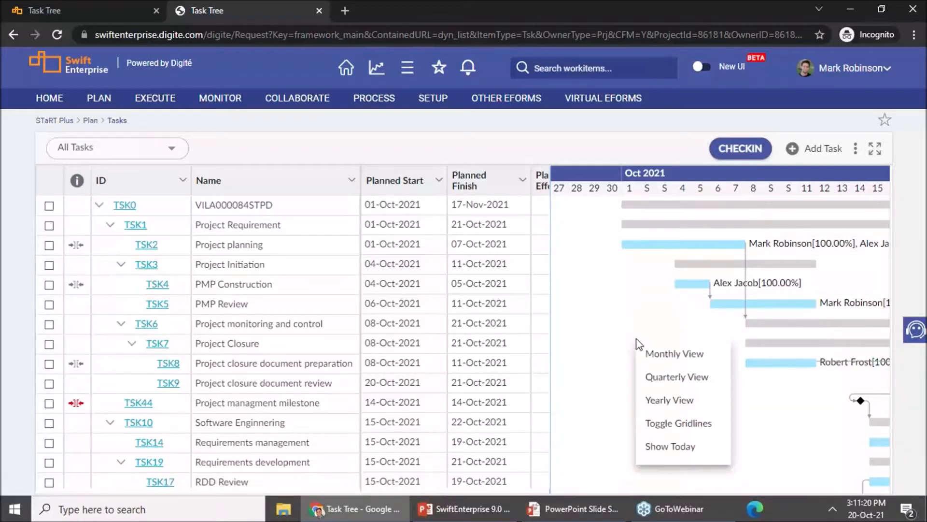
pyautogui.click(676, 432)
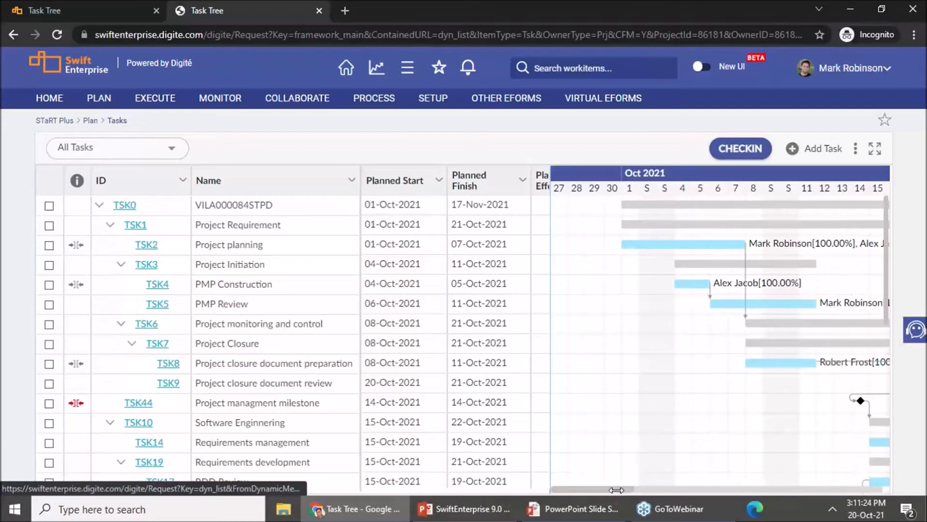
# Step: Look through the October 2021 task bars in the Gantt chart and turn off Gantt View
pyautogui.moveTo(618, 489); pyautogui.dragTo(641, 489)
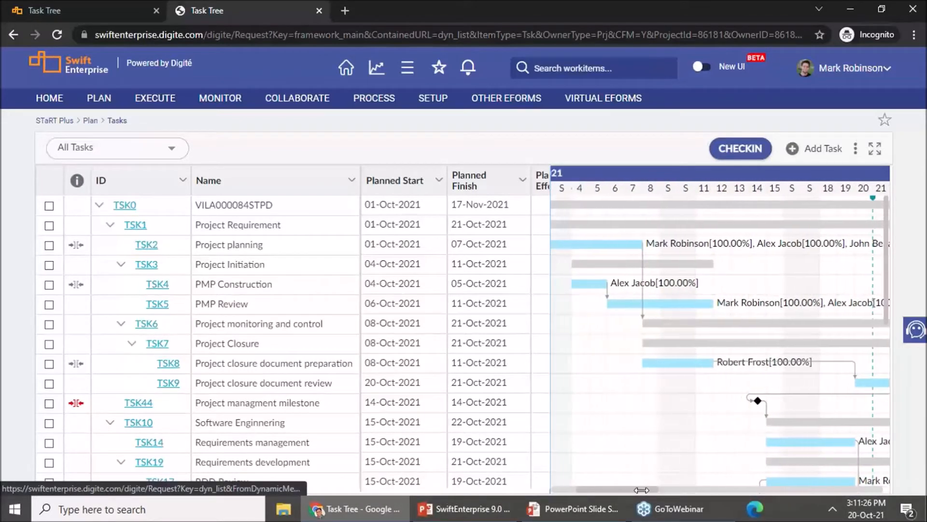
pyautogui.moveTo(759, 407)
pyautogui.scroll(-2, 738, 406)
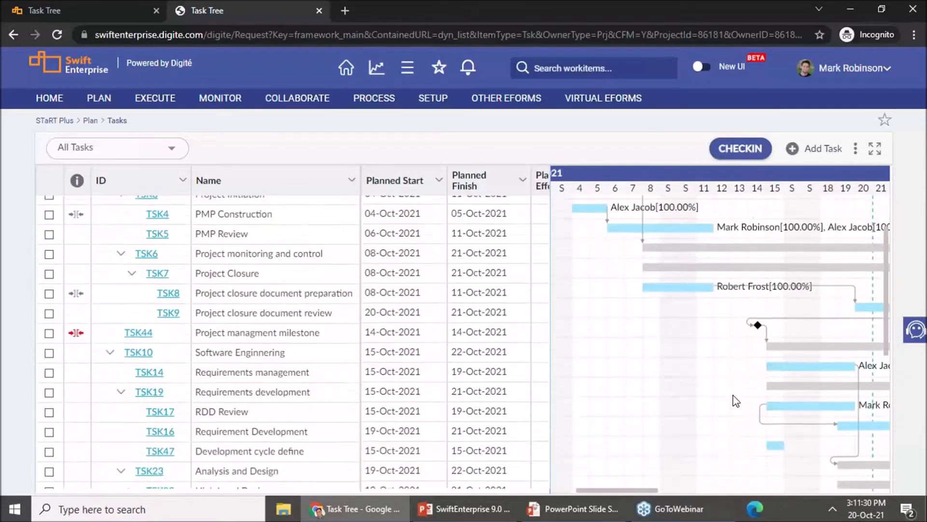
pyautogui.scroll(2, 690, 375)
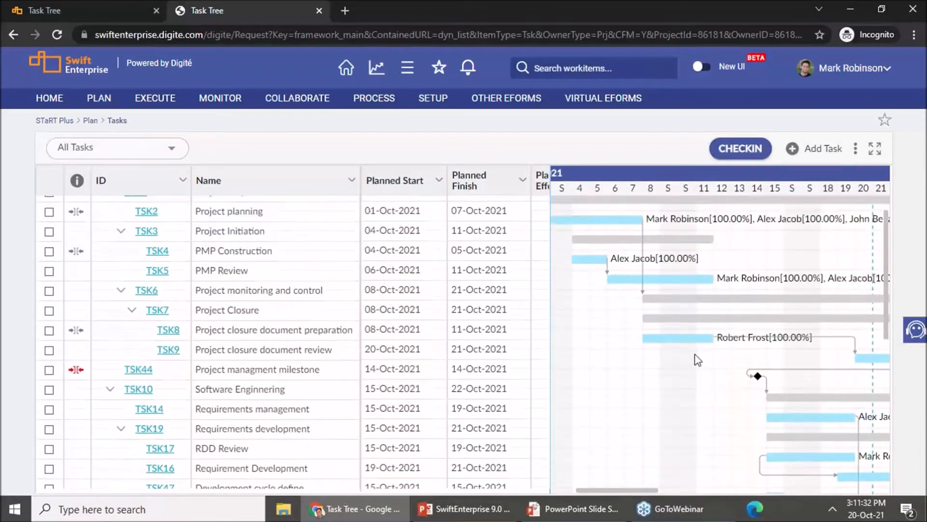
pyautogui.click(856, 150)
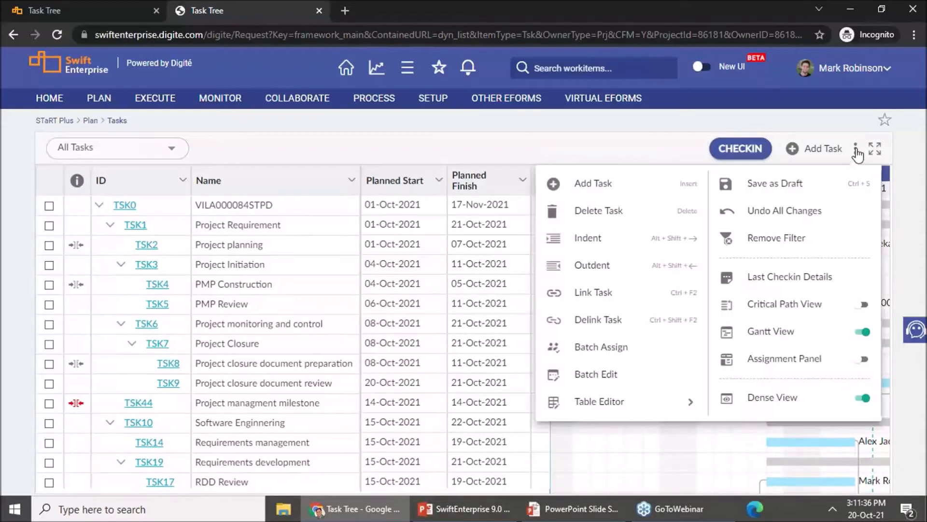
pyautogui.click(865, 328)
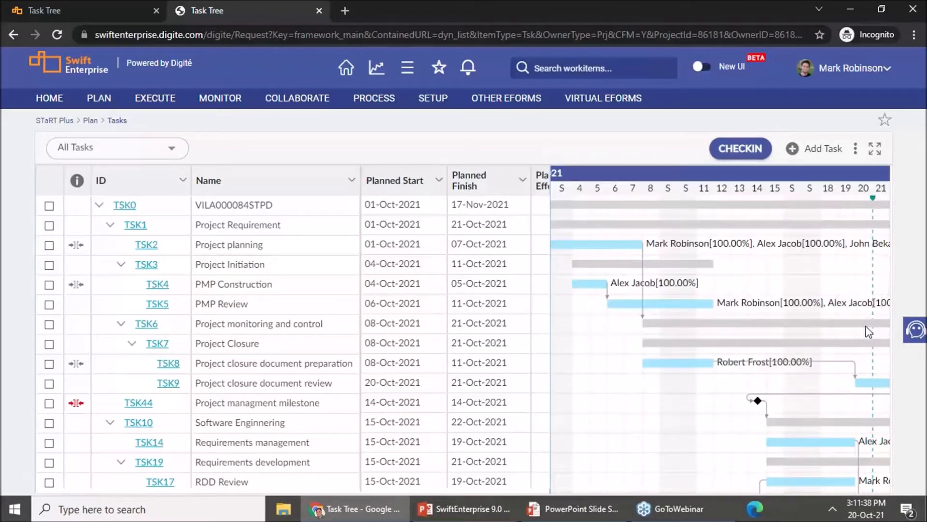
# Step: Show the Assignment Panel and examine all resource assignment columns for the PMP Review task
pyautogui.click(855, 150)
pyautogui.click(862, 360)
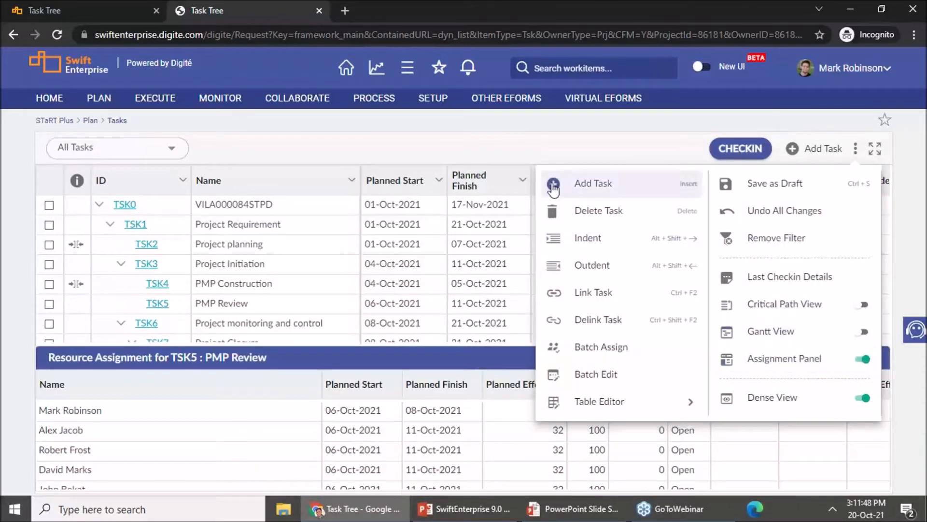
pyautogui.click(427, 366)
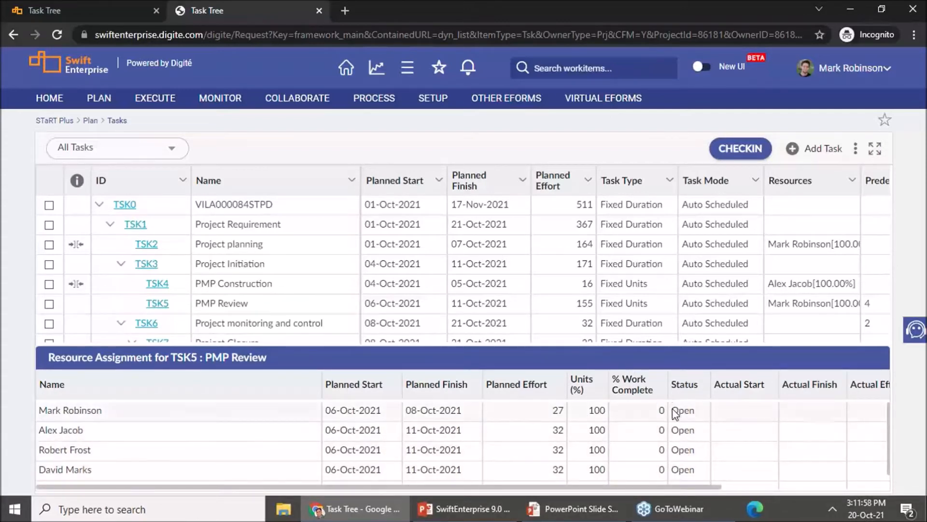
pyautogui.moveTo(726, 485); pyautogui.dragTo(842, 476)
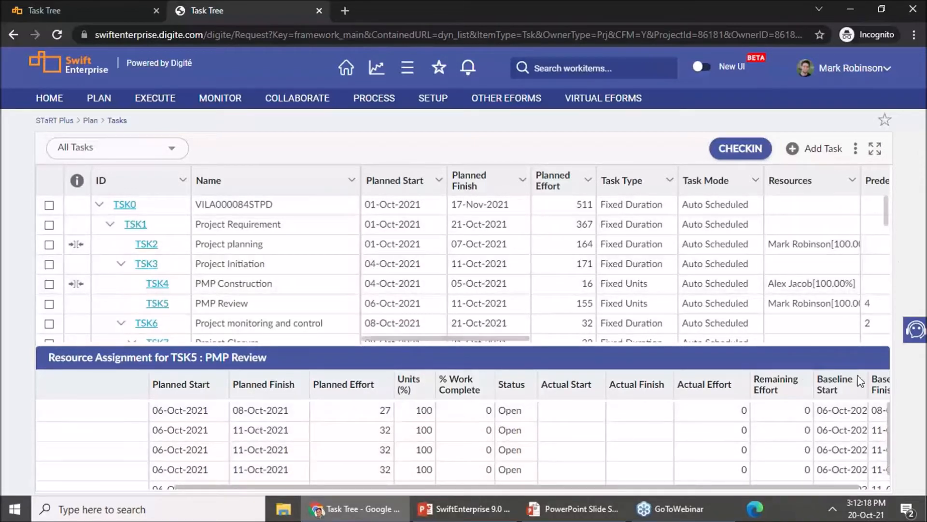
pyautogui.moveTo(845, 486); pyautogui.dragTo(872, 488)
pyautogui.moveTo(801, 484); pyautogui.dragTo(472, 490)
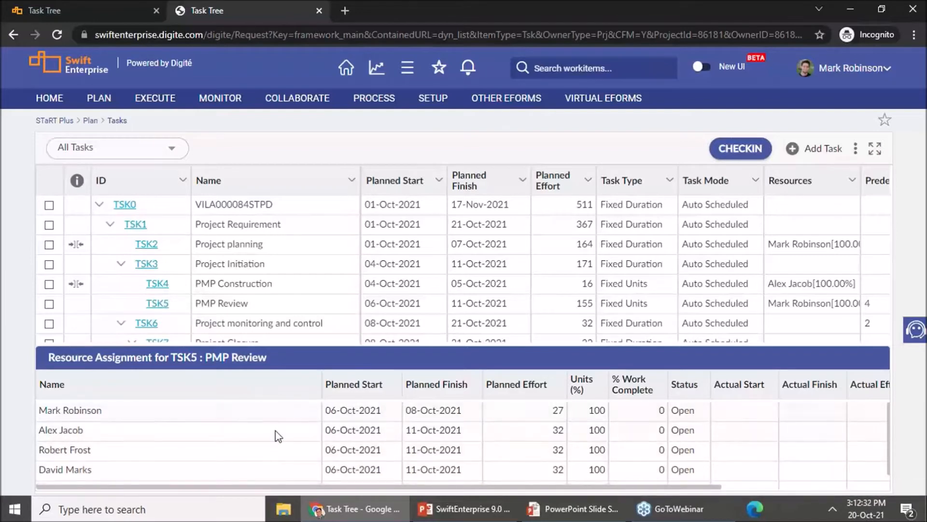
# Step: Hide the Assignment Panel so only the task list is shown
pyautogui.click(855, 149)
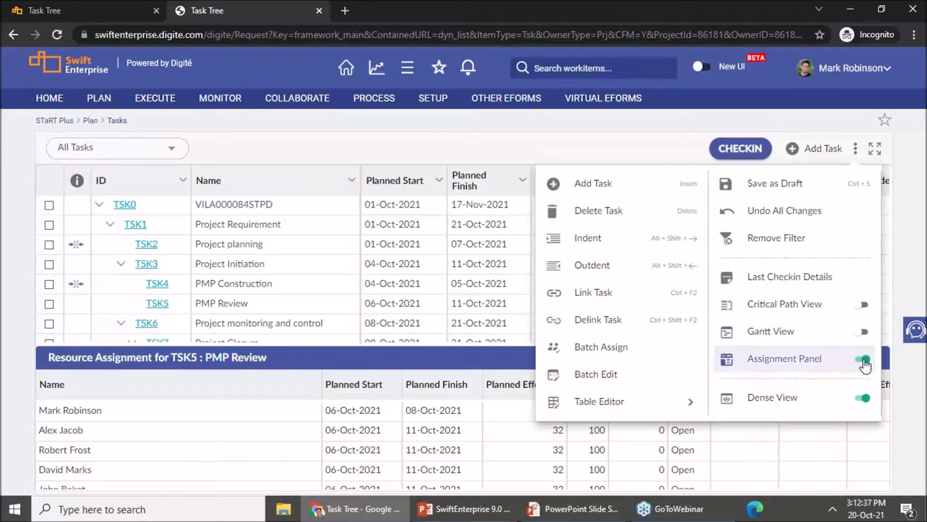
pyautogui.click(864, 360)
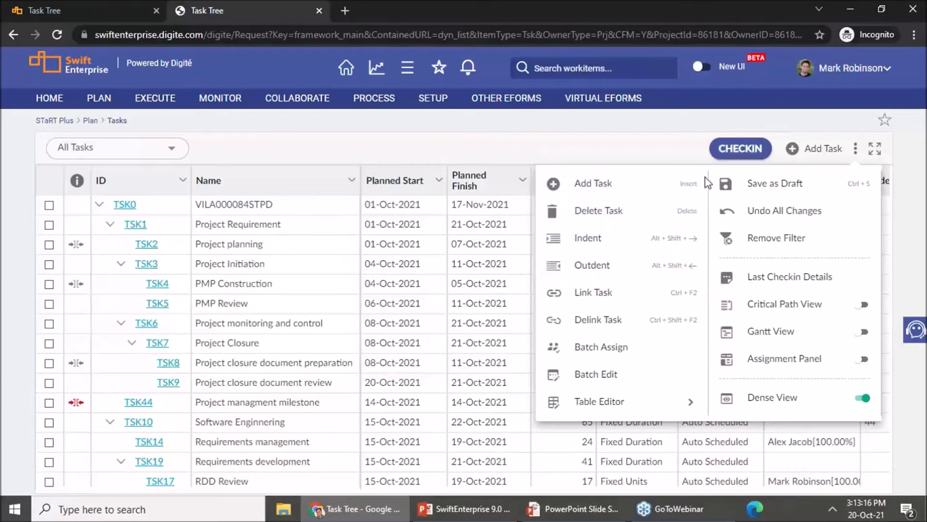
pyautogui.click(678, 144)
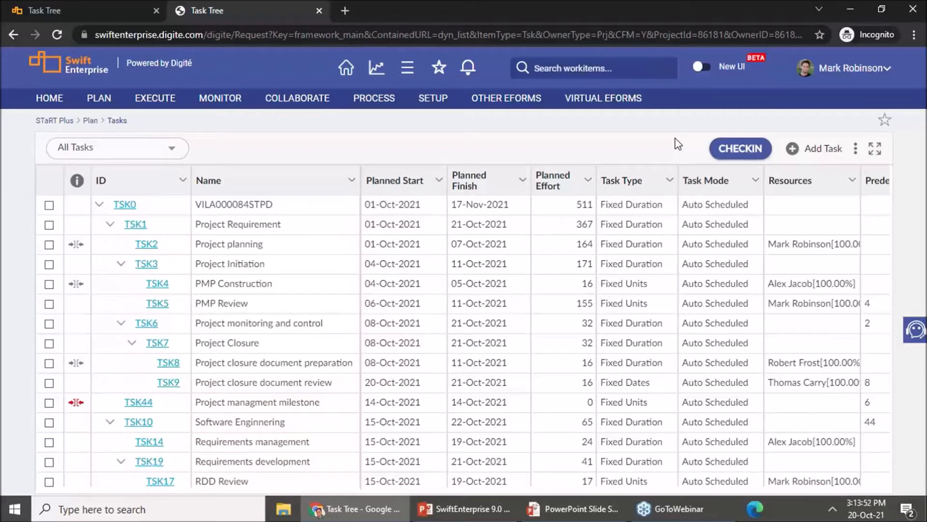
# Step: View the Task Type options for the PMP Review task without choosing a different one
pyautogui.click(647, 308)
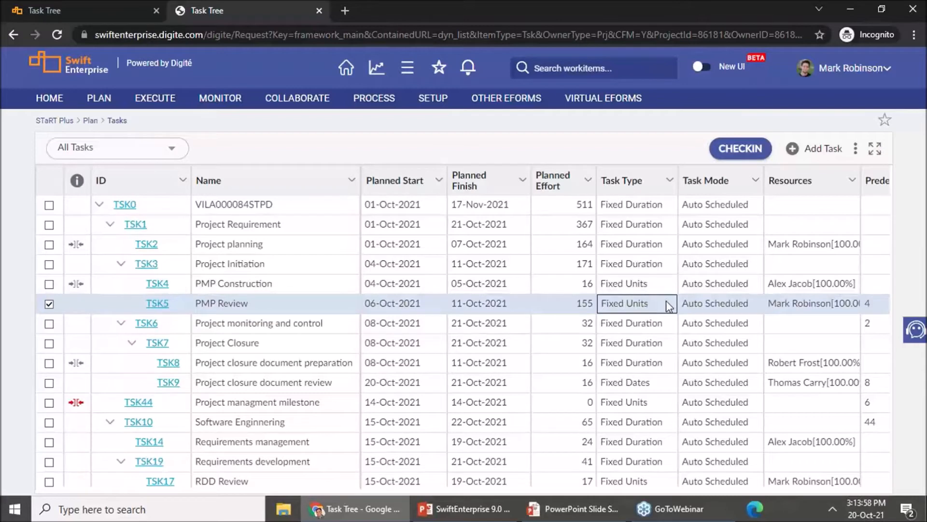
pyautogui.click(669, 306)
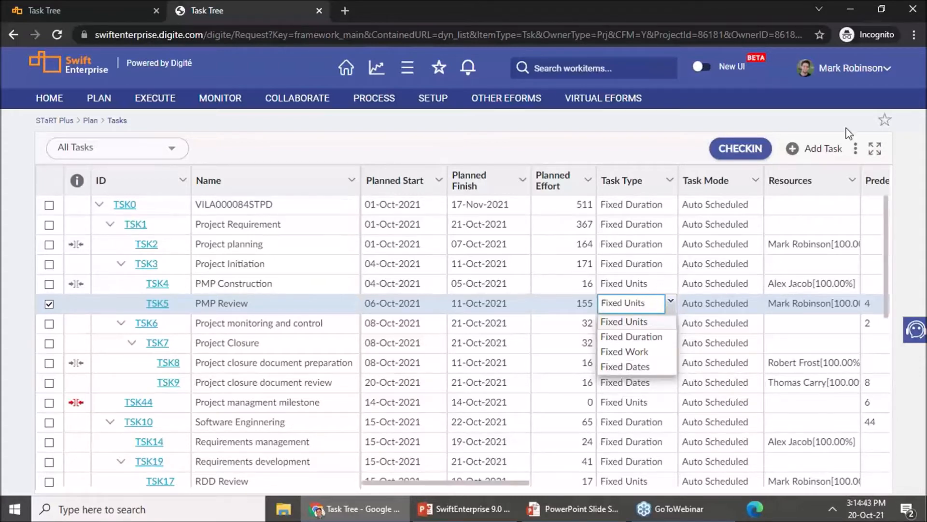
pyautogui.click(846, 128)
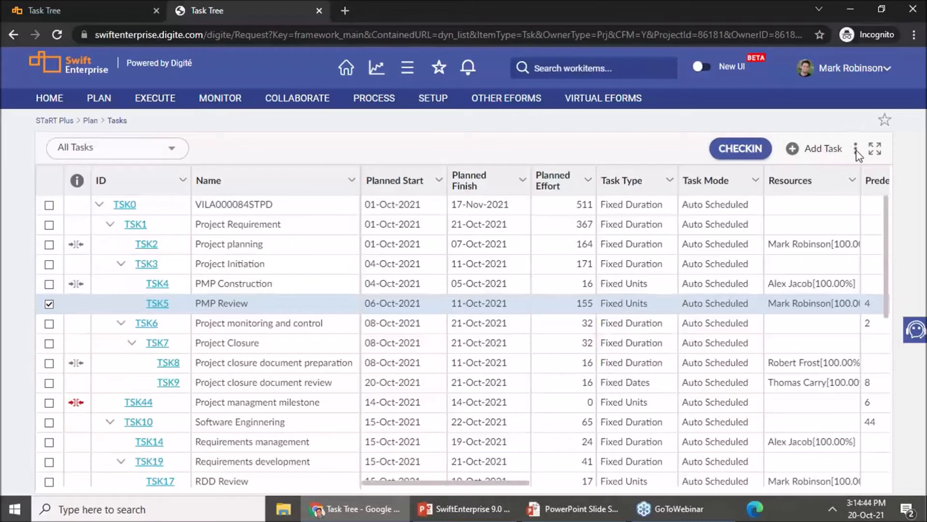
# Step: Turn on the Assignment Panel below the task list and select the PMP Construction task
pyautogui.click(856, 150)
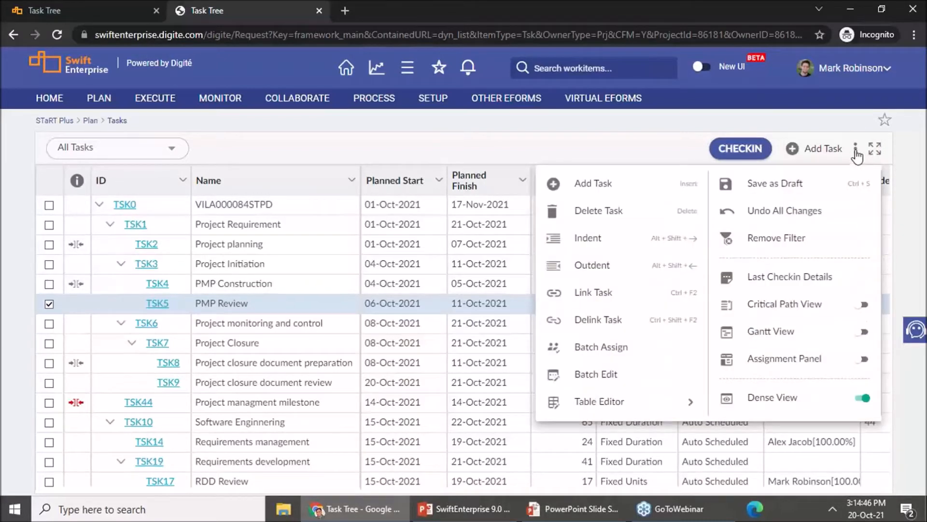
pyautogui.click(862, 358)
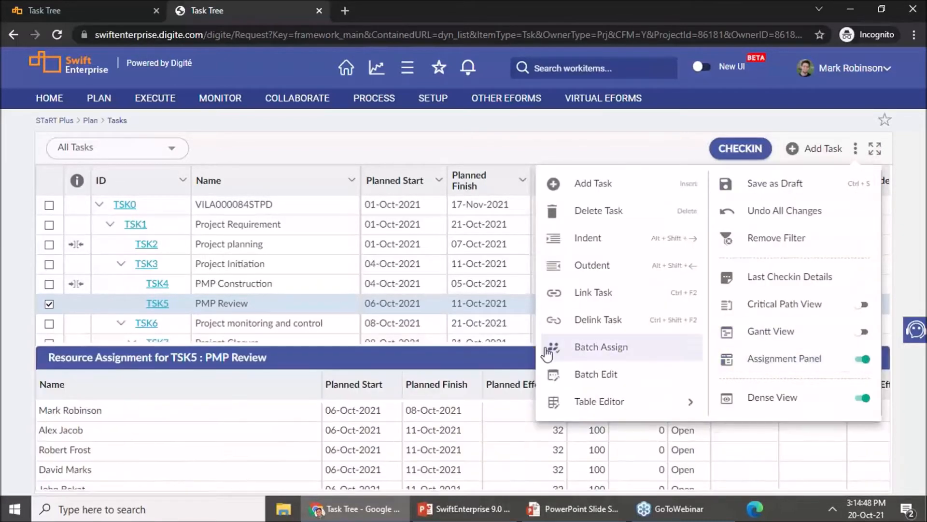
pyautogui.click(470, 309)
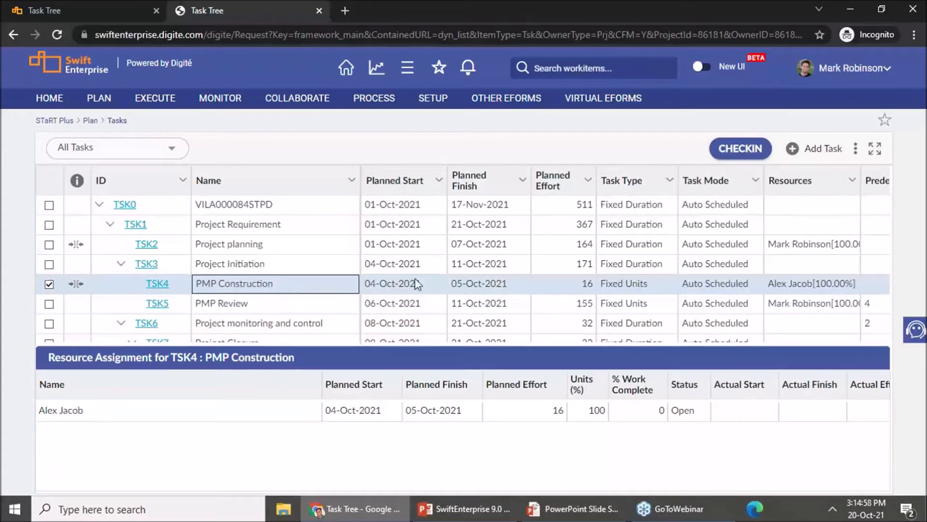
# Step: Assign the second listed resource to the PMP Construction task at 100 units, keeping the existing assignee
pyautogui.click(816, 284)
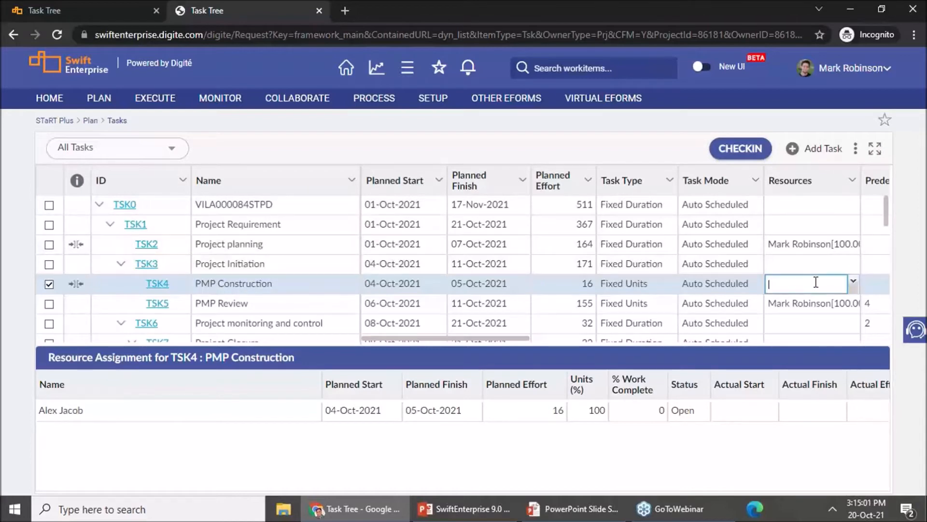
pyautogui.click(854, 284)
pyautogui.click(666, 242)
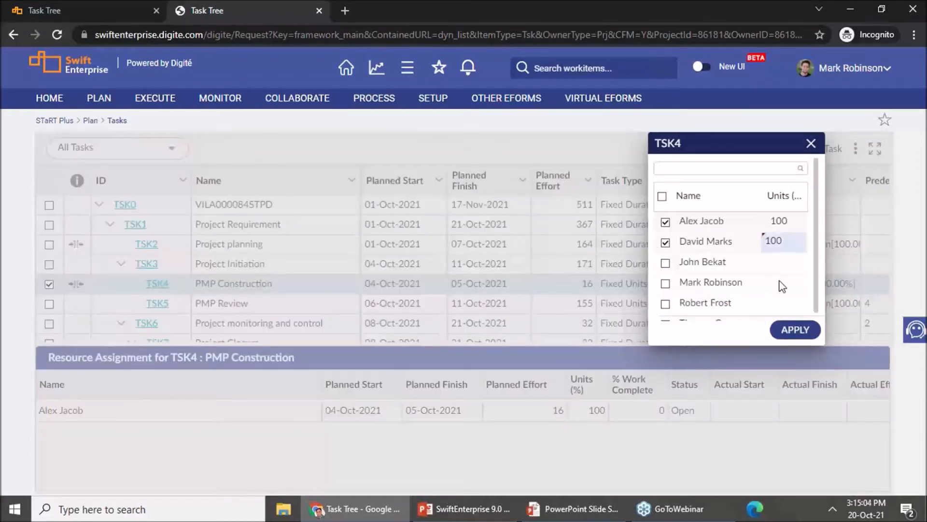
pyautogui.click(796, 330)
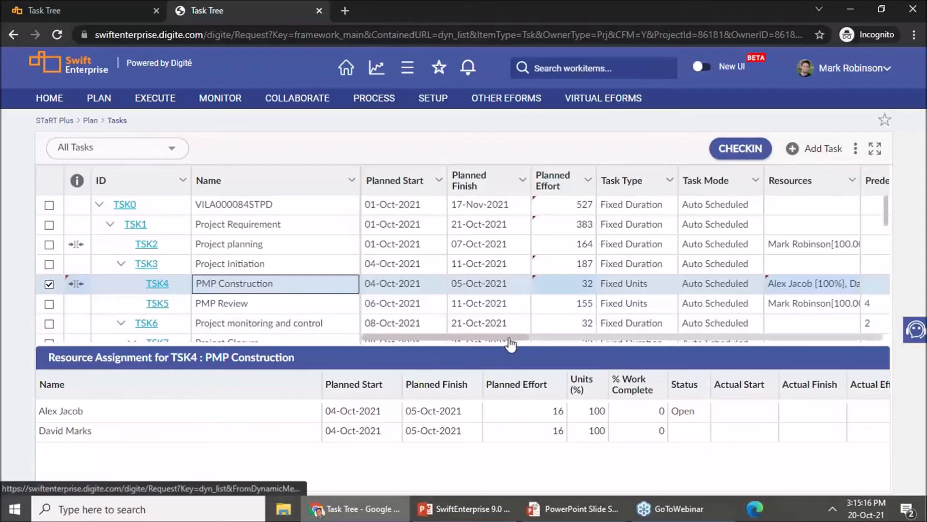
# Step: Set the Planned Effort of the PMP Construction task to 40
pyautogui.click(577, 284)
pyautogui.click(578, 282)
pyautogui.doubleClick(578, 281)
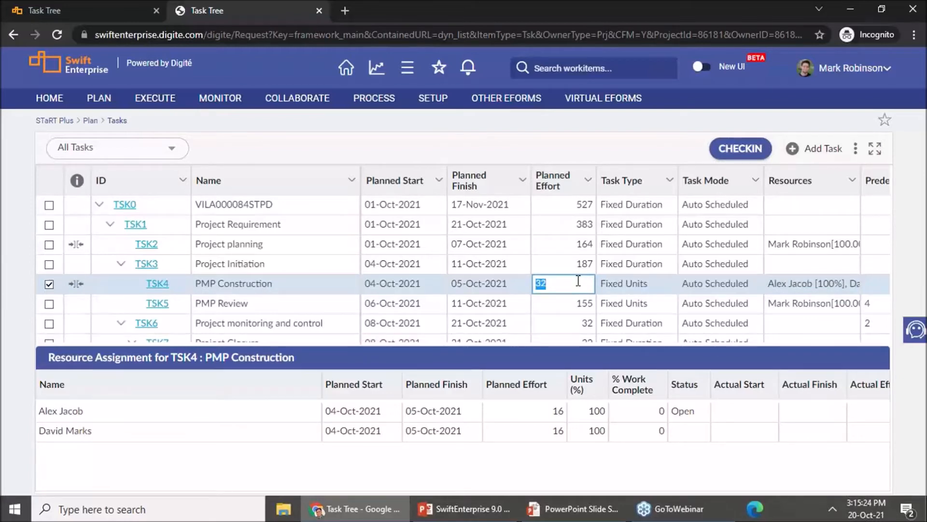
pyautogui.write('40')
pyautogui.press('Return')
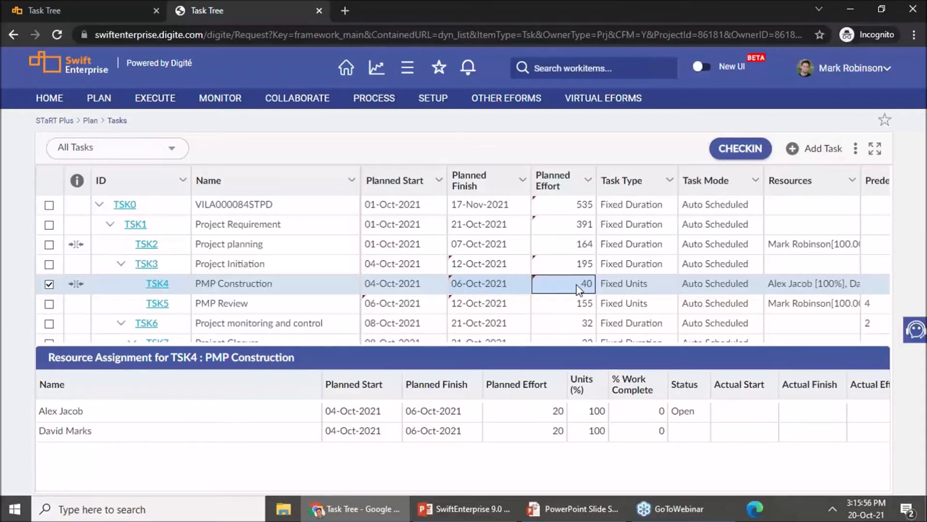
# Step: Set the Planned Effort of the Project closure document preparation task to 20
pyautogui.scroll(-1, 580, 285)
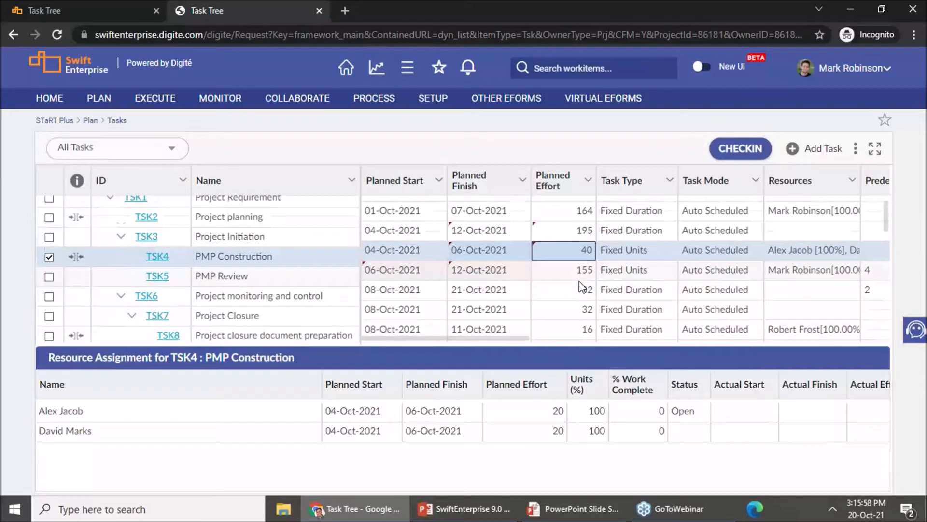
pyautogui.scroll(-1, 579, 286)
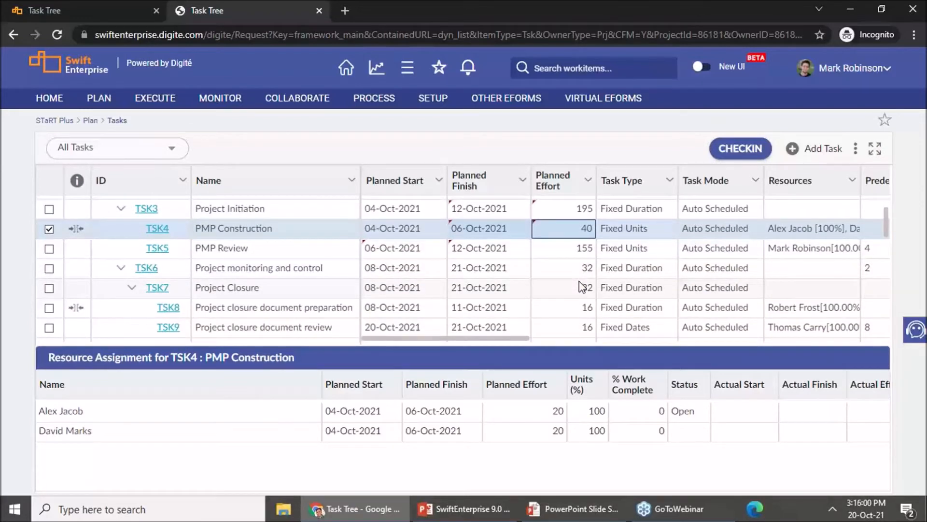
pyautogui.click(439, 307)
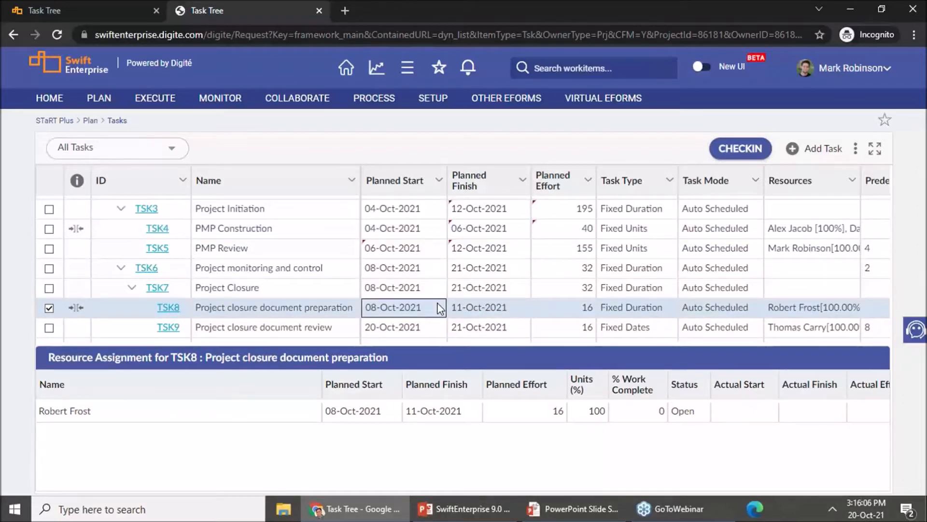
pyautogui.click(584, 311)
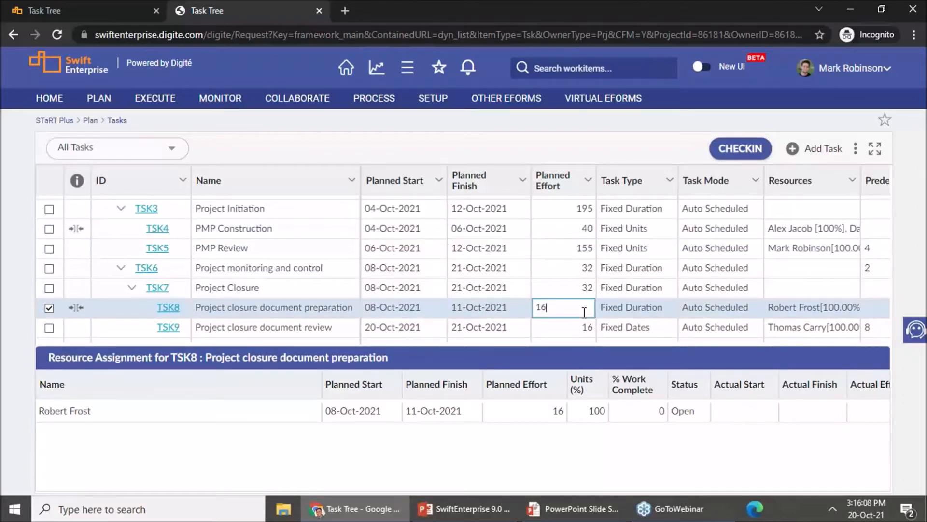
pyautogui.doubleClick(585, 311)
pyautogui.write('20')
pyautogui.press('Return')
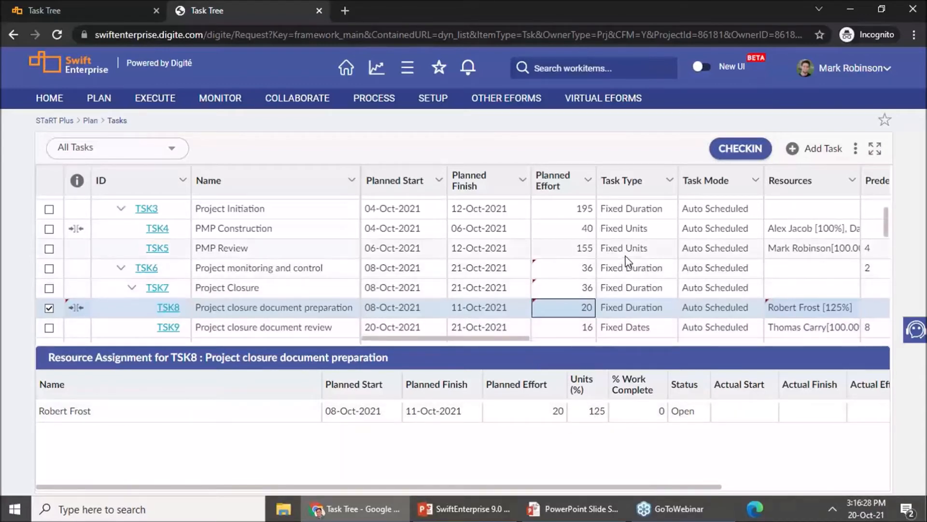
# Step: Assign the first three listed resources to the Dev Test Case Review task at 100 units each
pyautogui.scroll(-1, 626, 261)
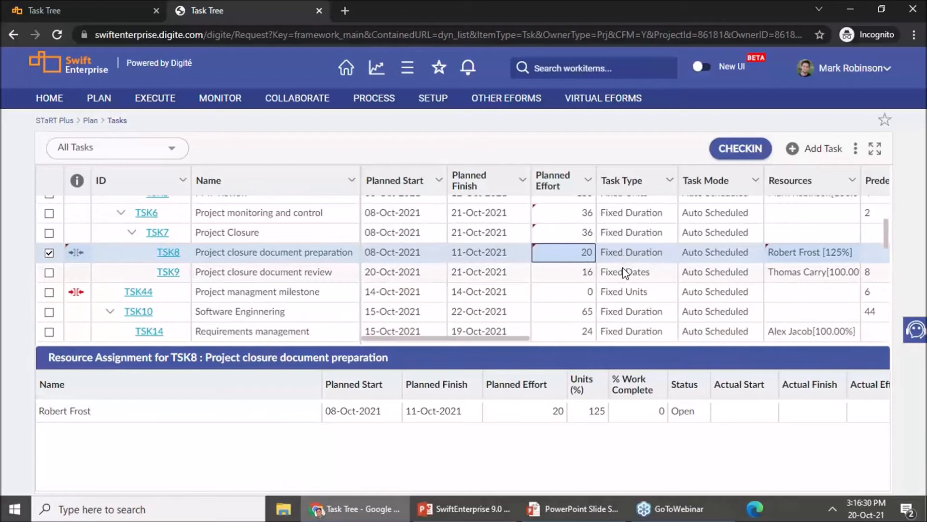
pyautogui.scroll(-1, 626, 271)
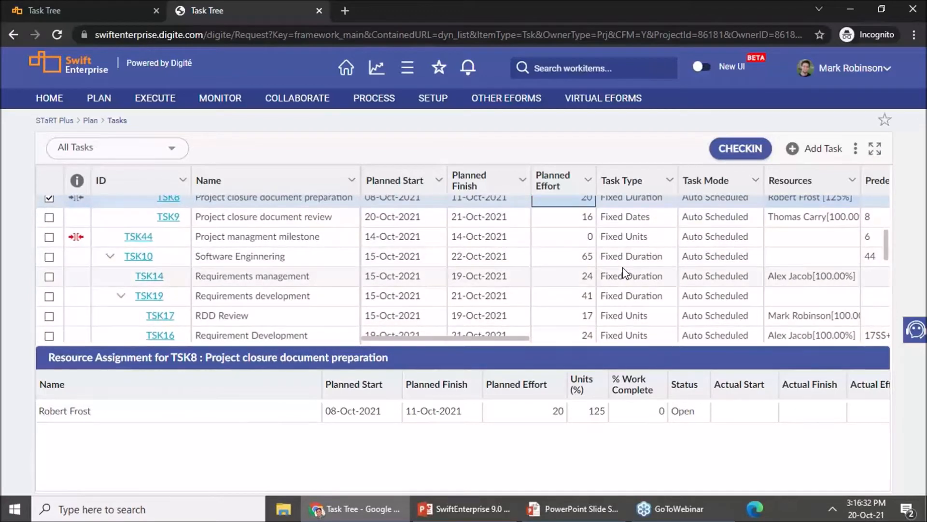
pyautogui.scroll(-2, 623, 269)
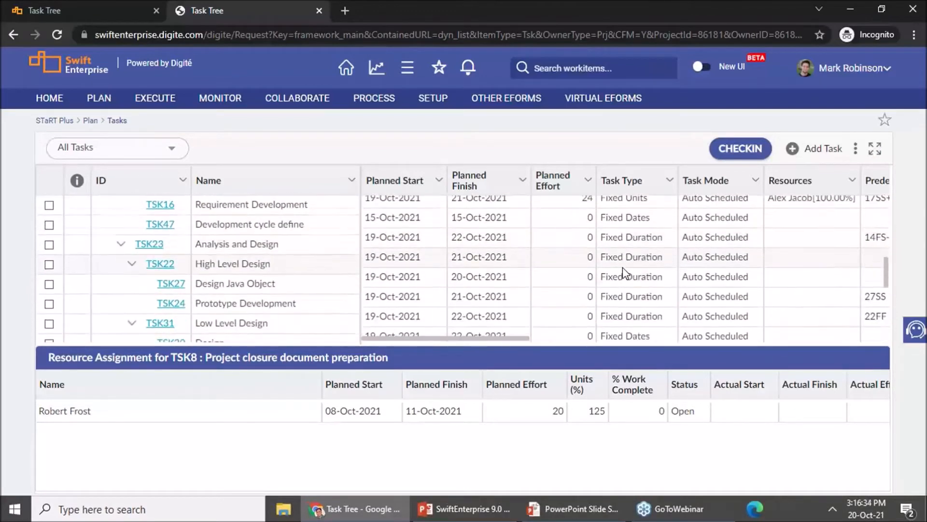
pyautogui.scroll(-2, 622, 269)
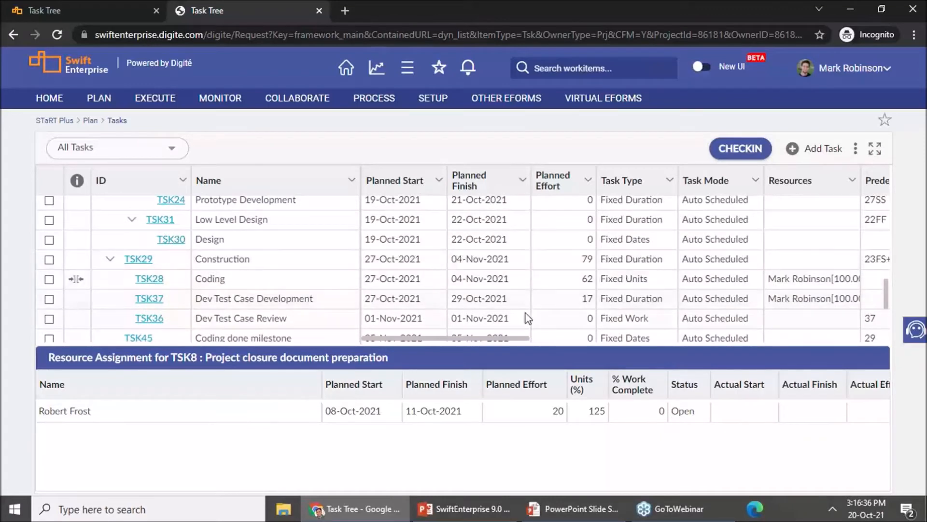
pyautogui.click(465, 313)
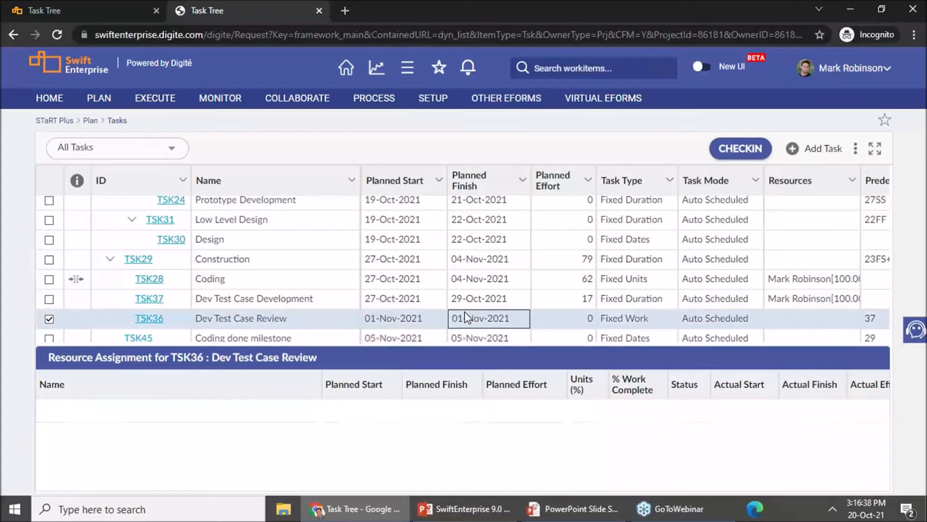
pyautogui.scroll(-1, 495, 270)
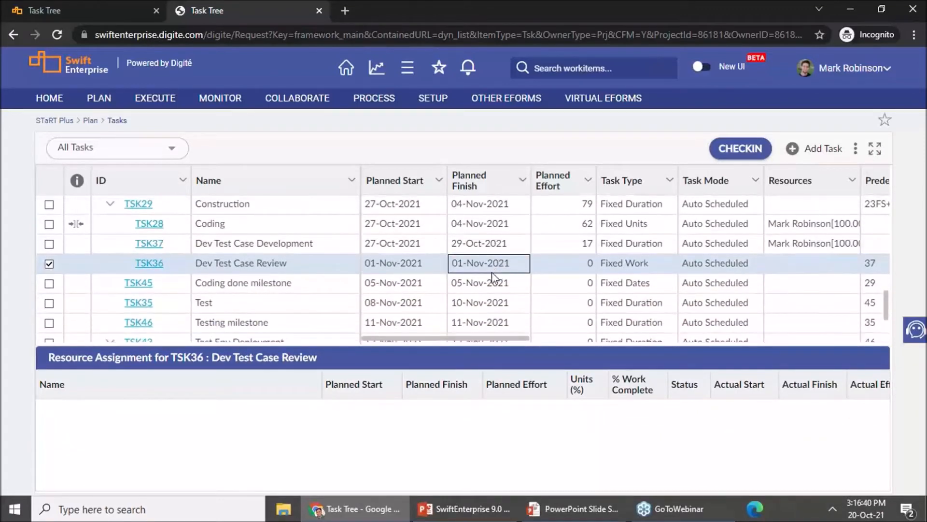
pyautogui.click(811, 270)
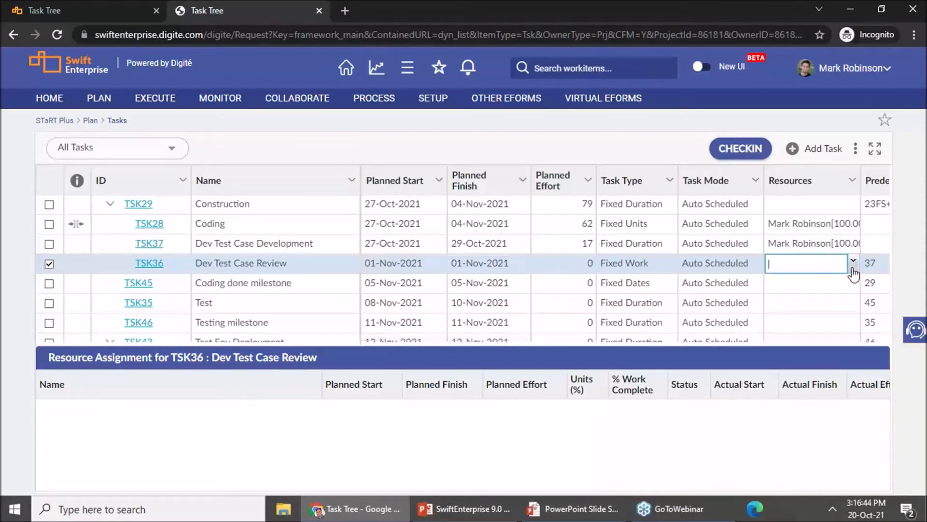
pyautogui.click(853, 267)
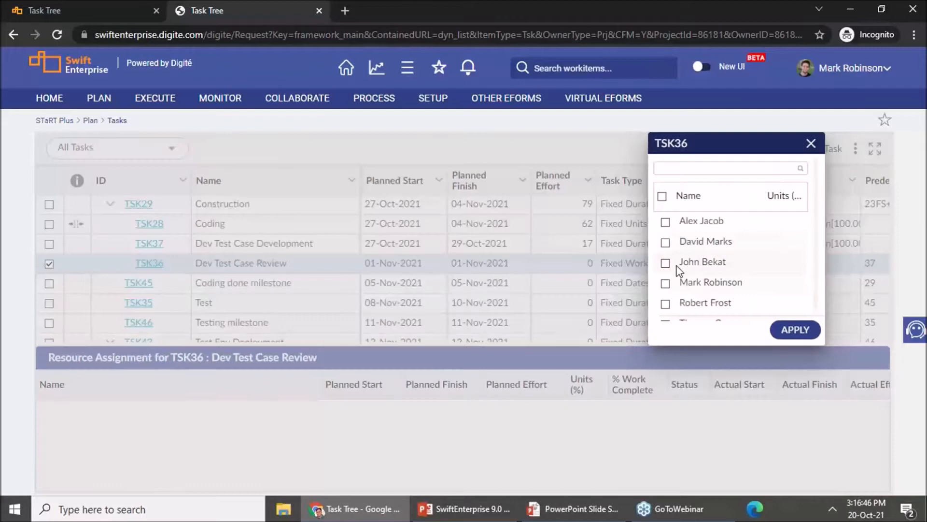
pyautogui.click(665, 221)
pyautogui.click(666, 242)
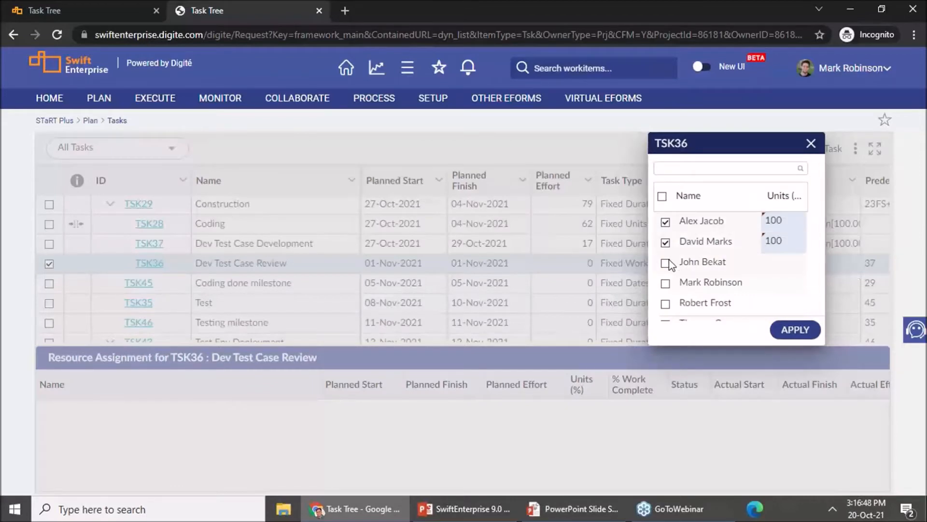
pyautogui.click(666, 263)
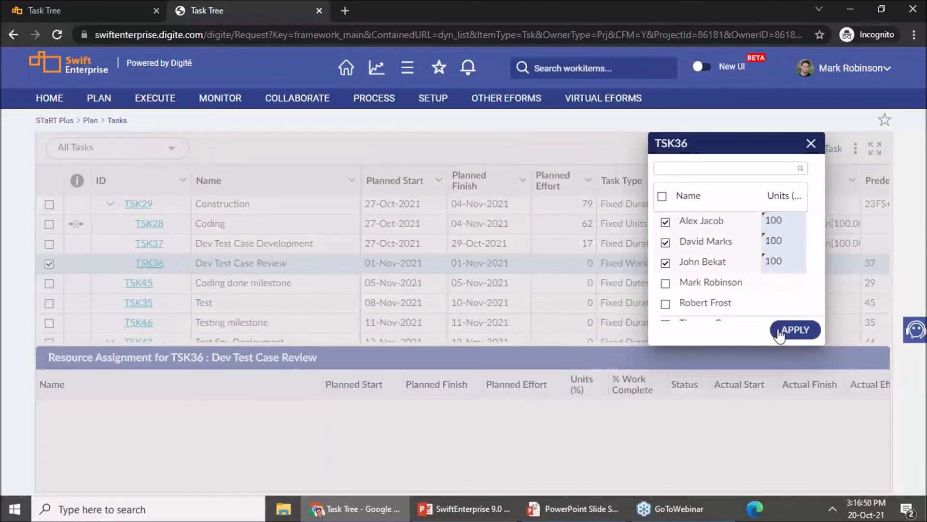
pyautogui.click(795, 329)
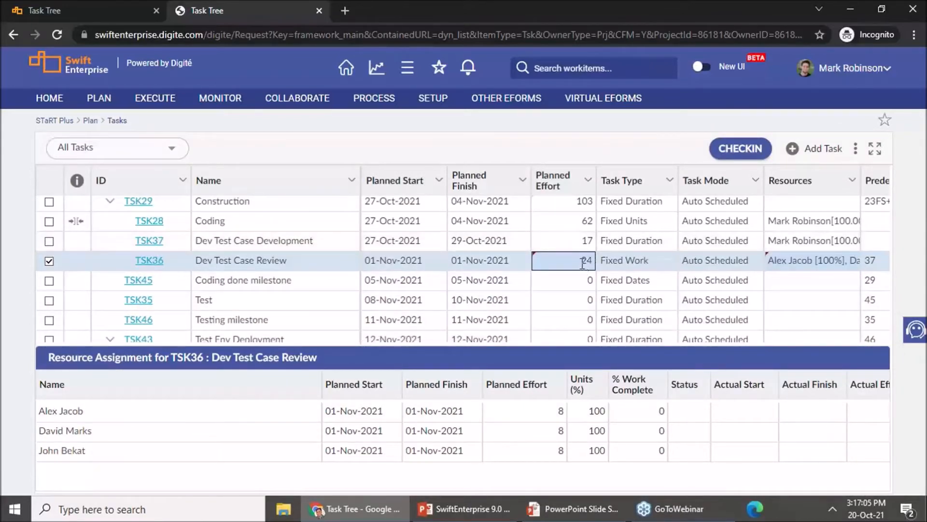
# Step: Set the Planned Effort of the Dev Test Case Review task to 30
pyautogui.click(582, 263)
pyautogui.write('30')
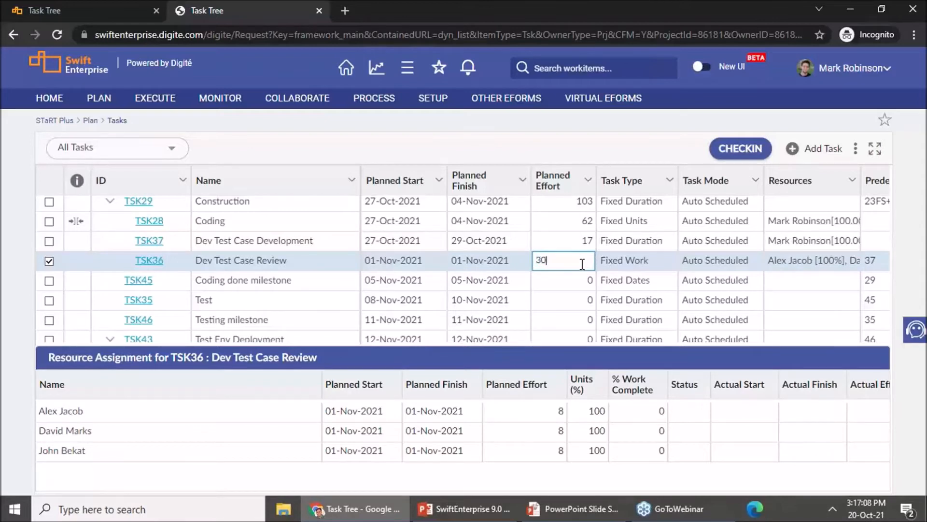
pyautogui.press('Return')
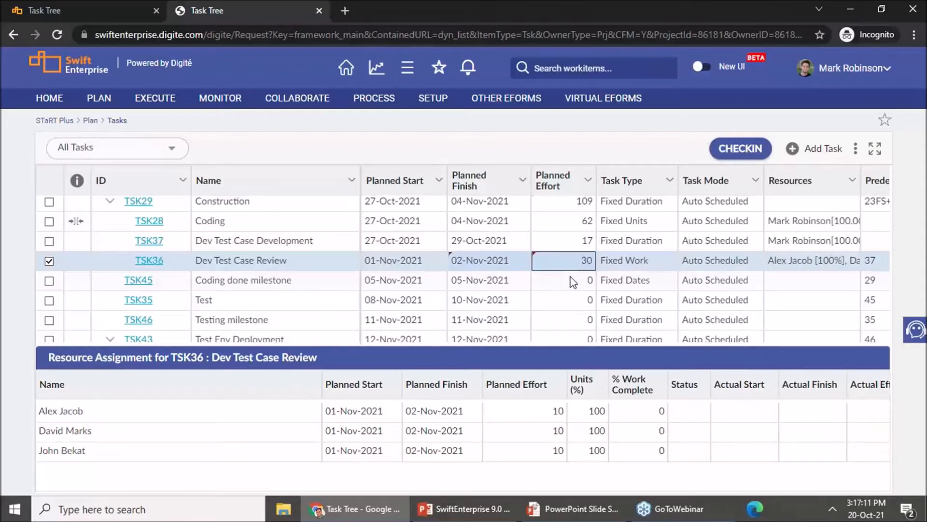
# Step: Try to set the first assigned resource's Planned Finish to 05-Nov-2021 in the Dev Test Case Review assignments
pyautogui.click(468, 416)
pyautogui.click(473, 412)
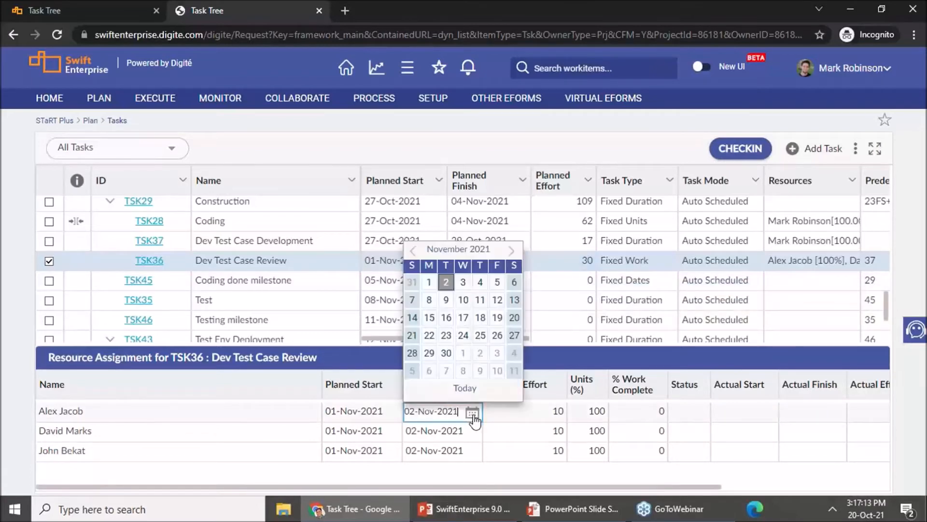
pyautogui.click(497, 283)
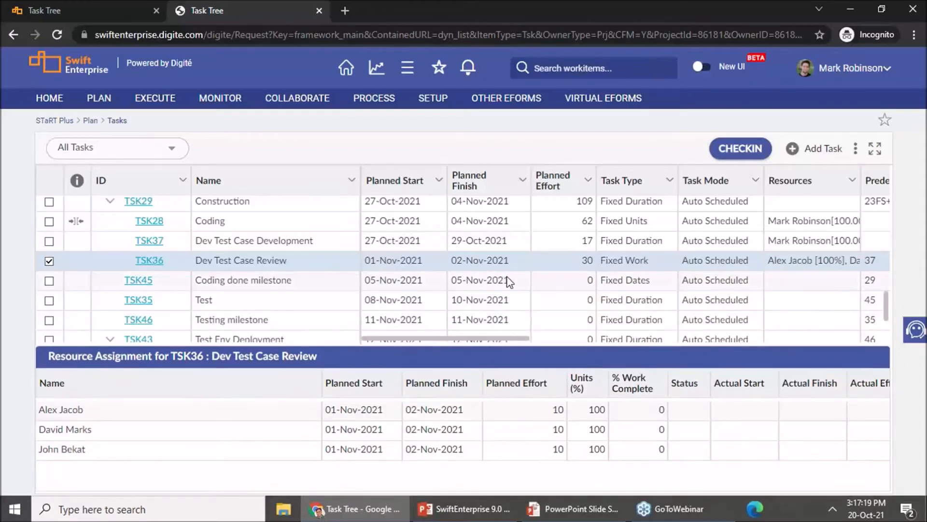
# Step: Set the Planned Finish of the Dev Test Case Review task itself to 05-Nov-2021
pyautogui.click(519, 266)
pyautogui.click(521, 264)
pyautogui.click(519, 261)
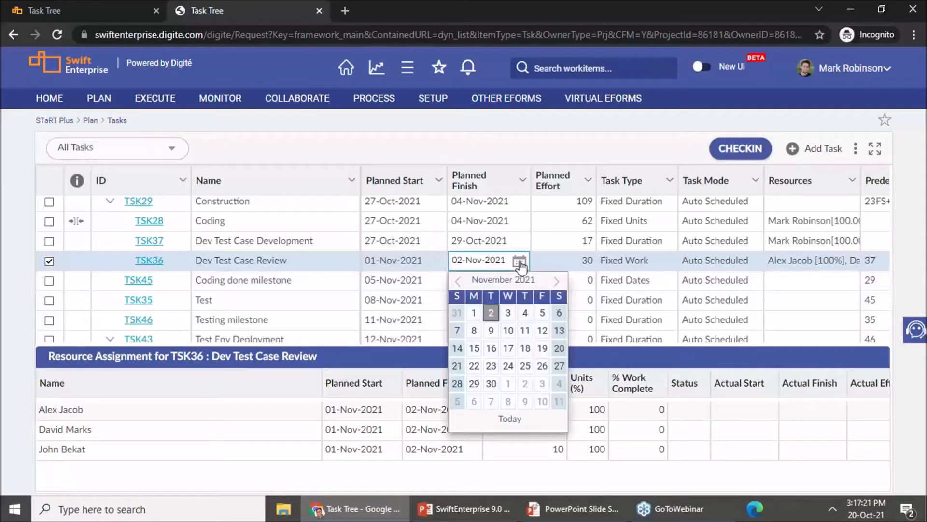
pyautogui.click(544, 312)
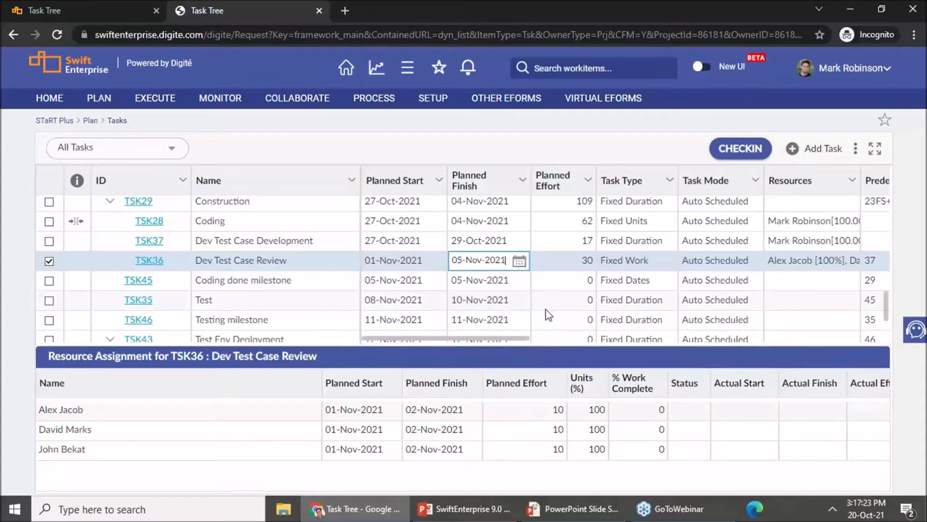
pyautogui.click(545, 477)
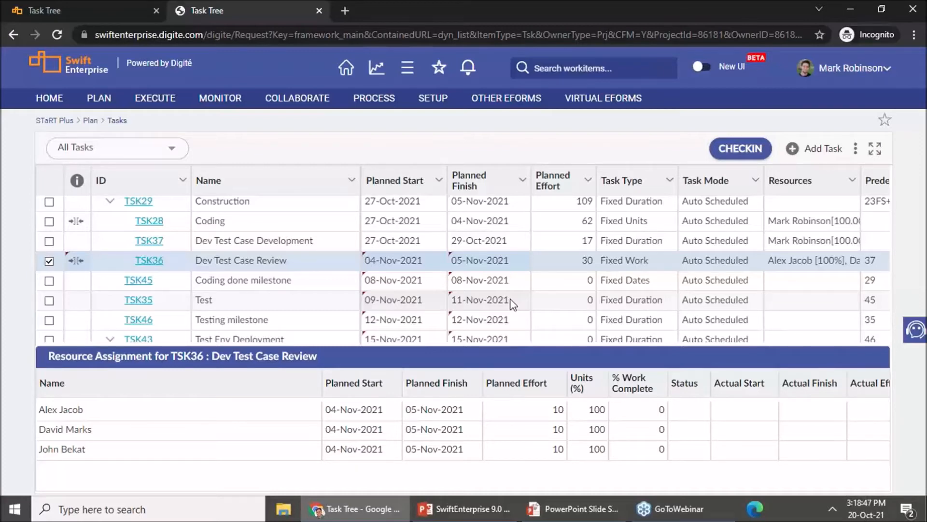
# Step: Open the Predecessor value of the Prototype Development task (TSK24) for editing
pyautogui.scroll(1, 536, 269)
pyautogui.scroll(7, 536, 269)
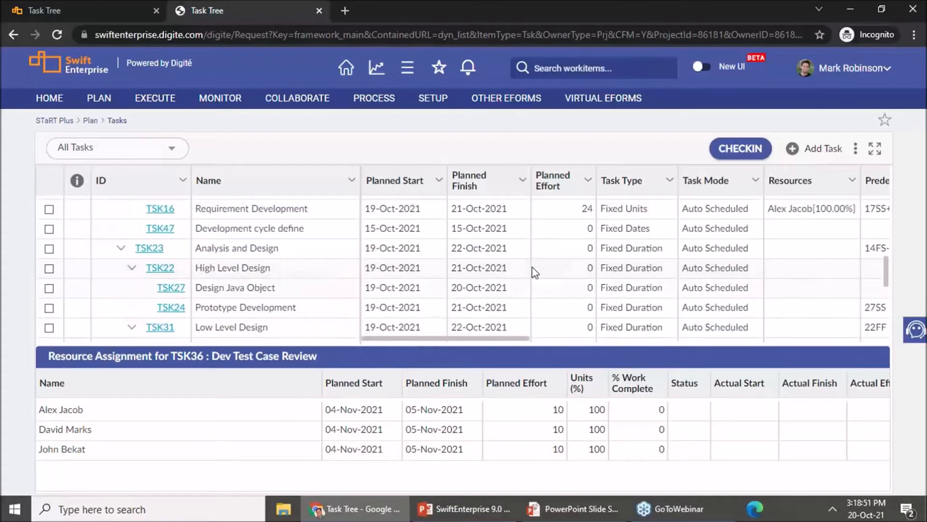
pyautogui.click(535, 312)
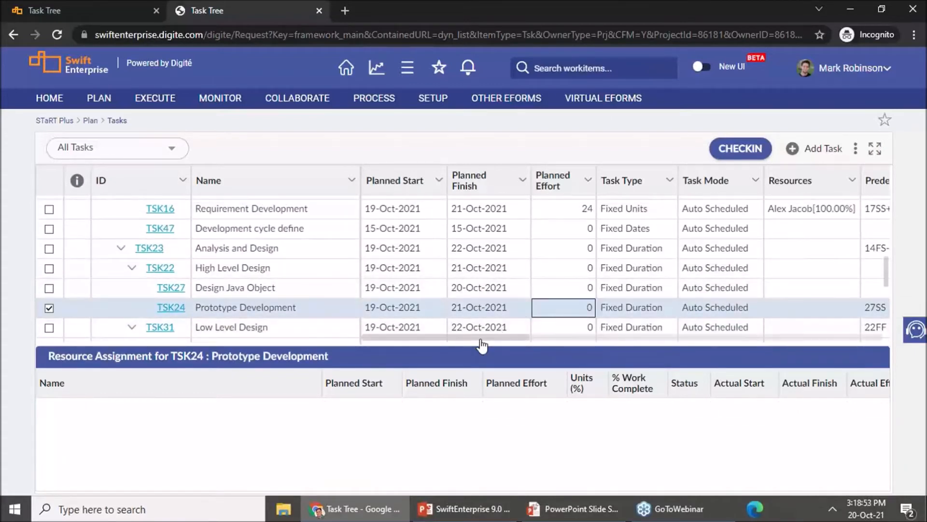
pyautogui.moveTo(478, 339); pyautogui.dragTo(554, 341)
pyautogui.click(647, 310)
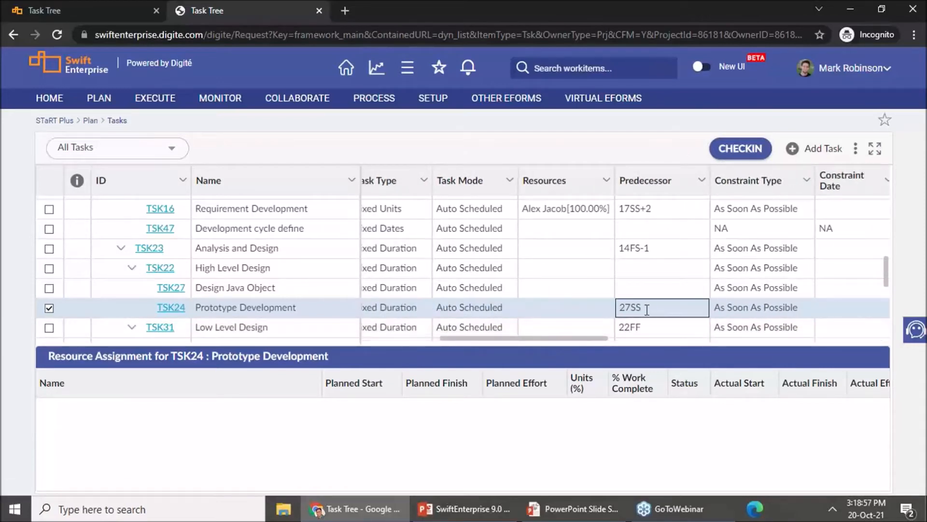
pyautogui.click(647, 310)
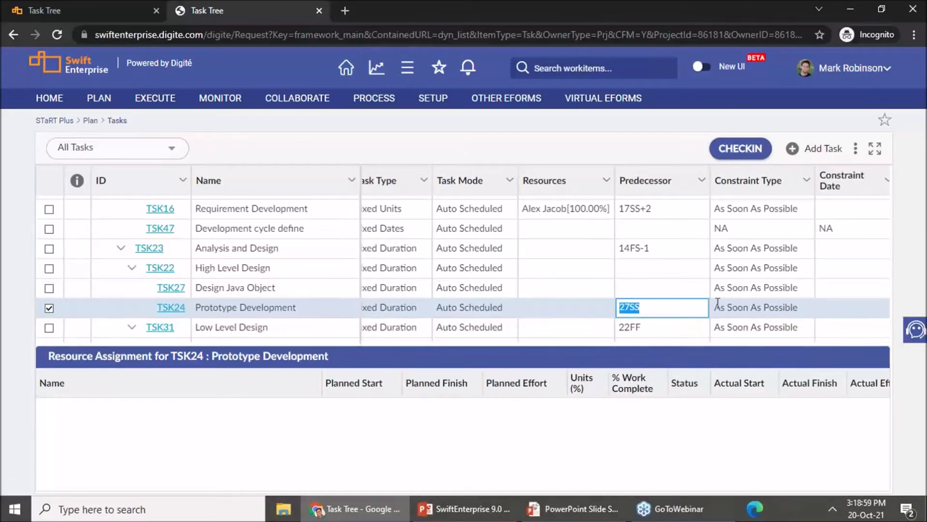
# Step: Set the Constraint Type of the Prototype Development task to Must Start On
pyautogui.click(786, 312)
pyautogui.moveTo(482, 337); pyautogui.dragTo(523, 334)
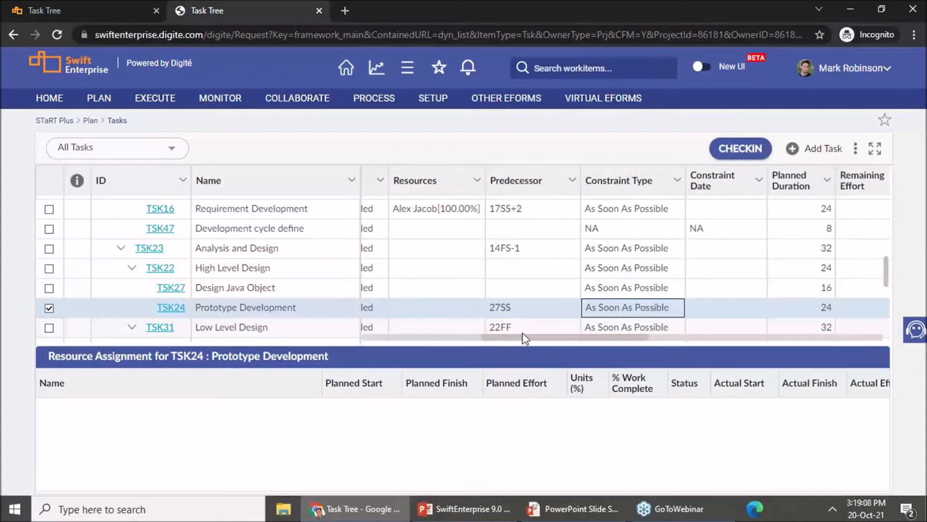
pyautogui.click(673, 307)
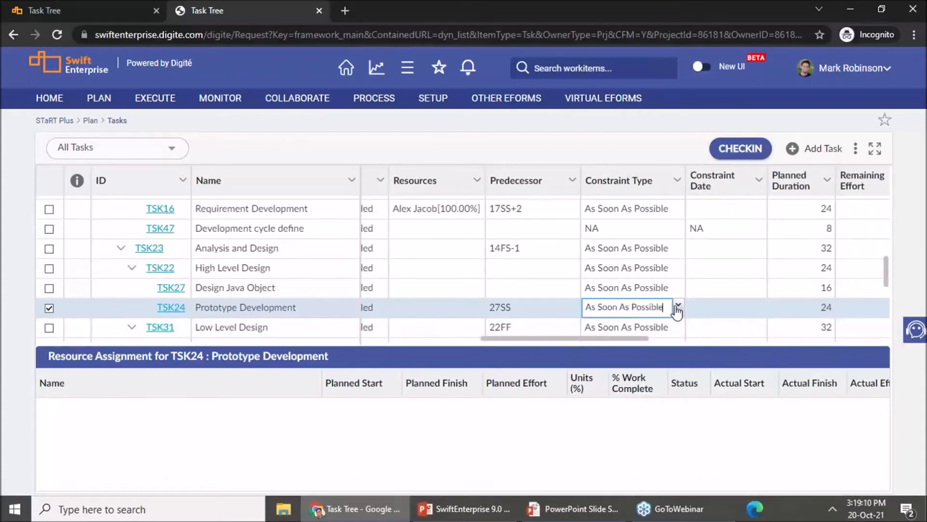
pyautogui.click(677, 309)
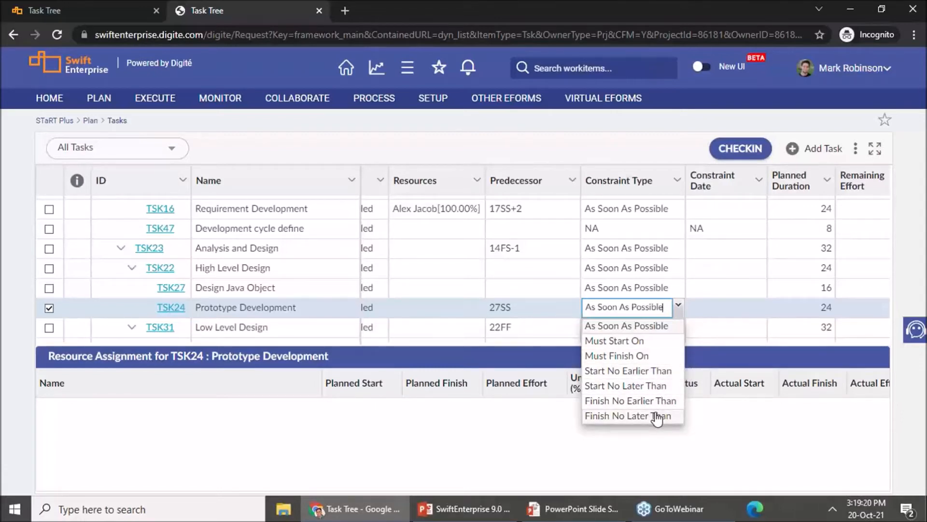
pyautogui.click(634, 344)
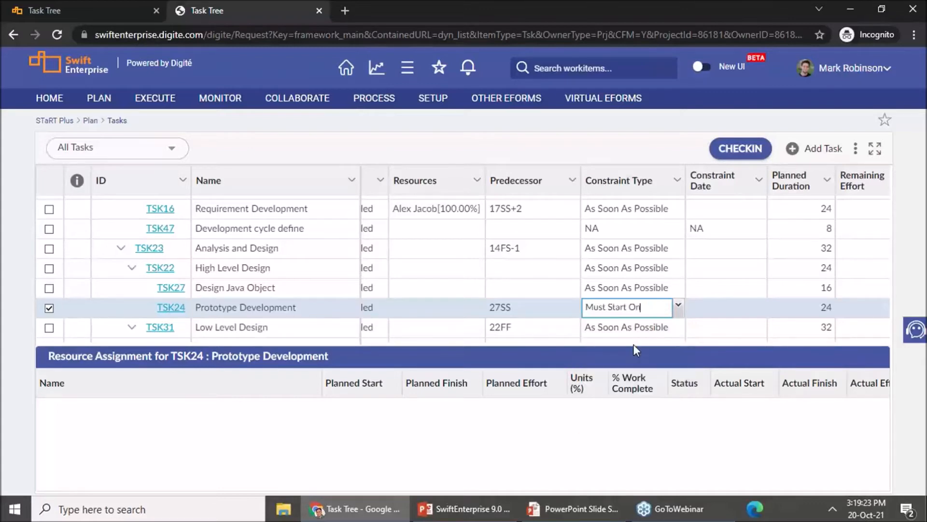
pyautogui.click(694, 312)
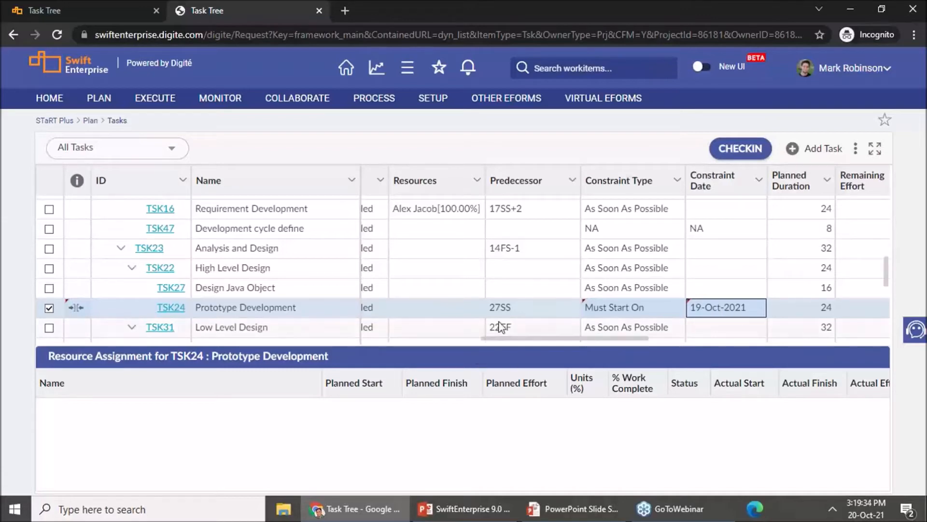
# Step: Clear the Predecessor of the Prototype Development task and check its planned dates
pyautogui.click(523, 306)
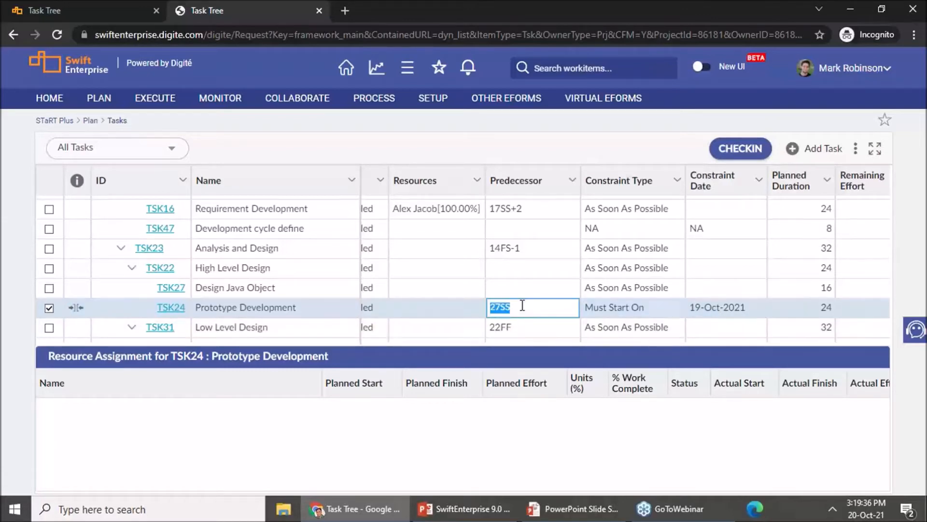
pyautogui.press('BackSpace')
pyautogui.press('Return')
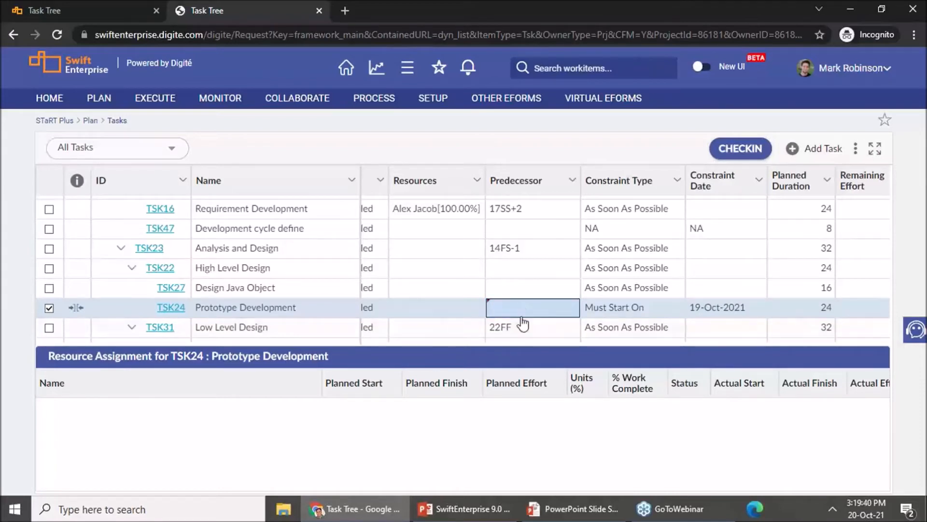
pyautogui.moveTo(502, 343); pyautogui.dragTo(375, 335)
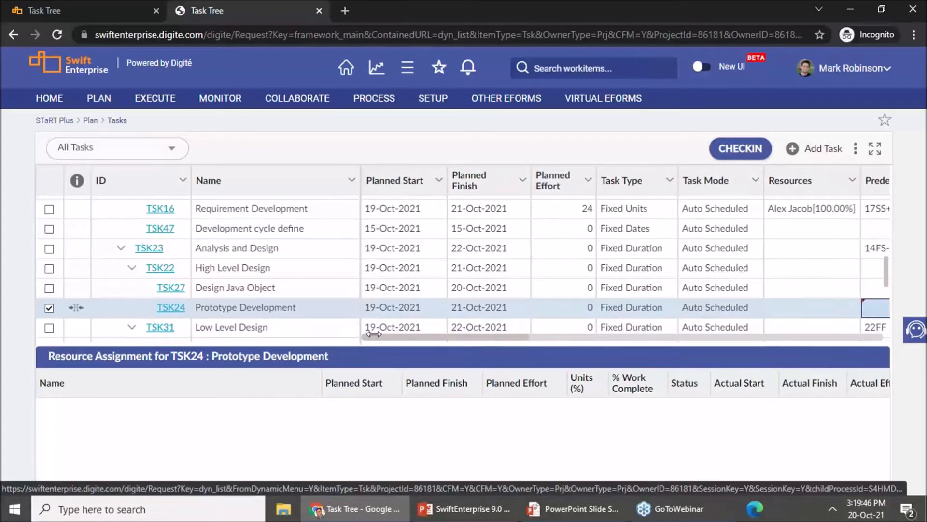
# Step: Set the Prototype Development task's Predecessor to 27FS, allow the scheduling conflict, and inspect its constraint indicator and planned dates
pyautogui.moveTo(383, 334); pyautogui.dragTo(455, 354)
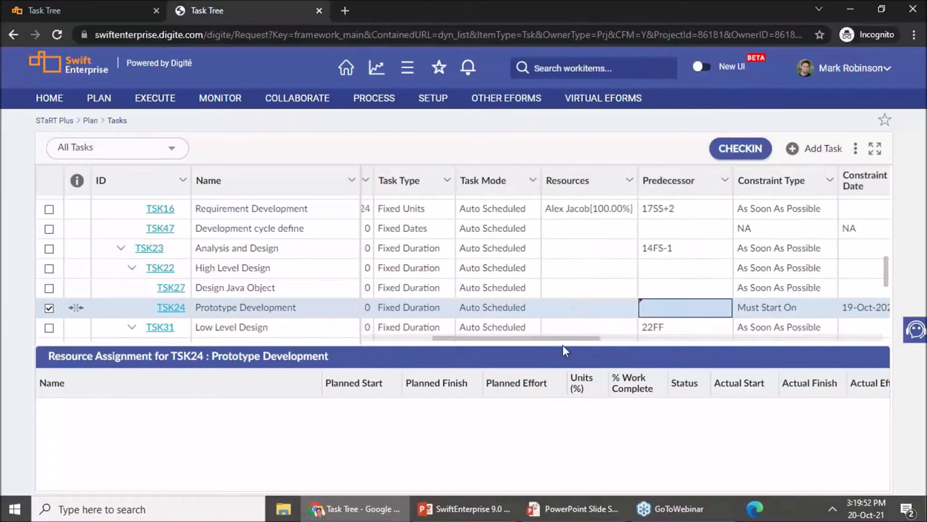
pyautogui.click(658, 308)
pyautogui.write('27FS')
pyautogui.press('Return')
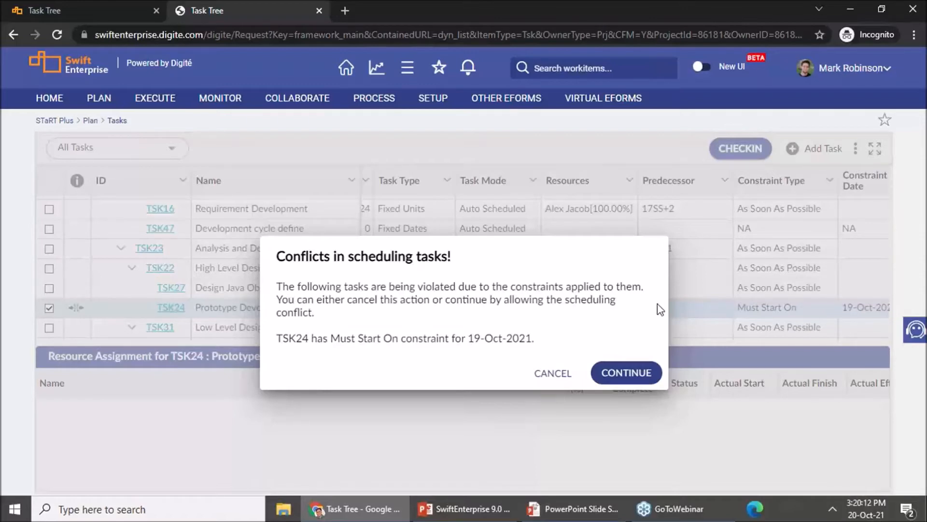
pyautogui.click(647, 375)
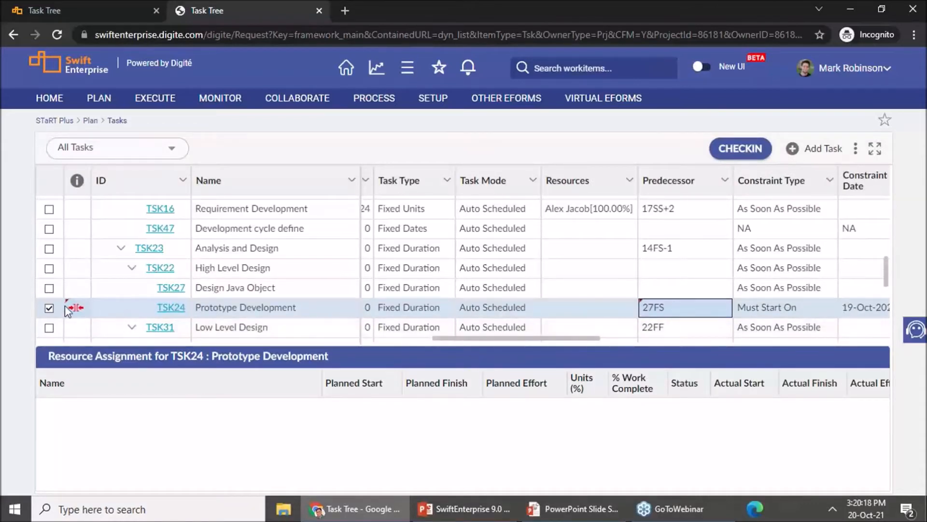
pyautogui.moveTo(76, 310)
pyautogui.moveTo(584, 341); pyautogui.dragTo(422, 341)
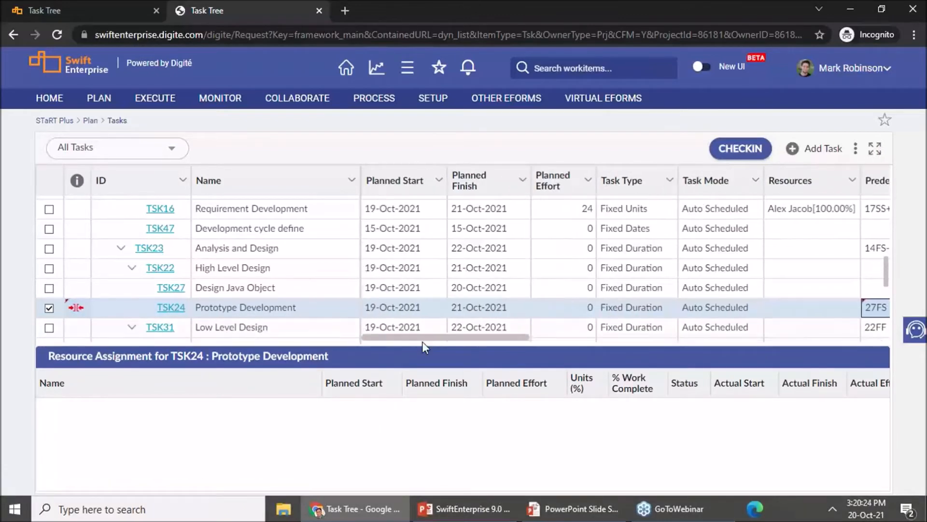
pyautogui.moveTo(70, 311)
pyautogui.moveTo(439, 340)
pyautogui.mouseDown()
pyautogui.moveTo(588, 330)
pyautogui.moveTo(427, 337)
pyautogui.mouseUp()
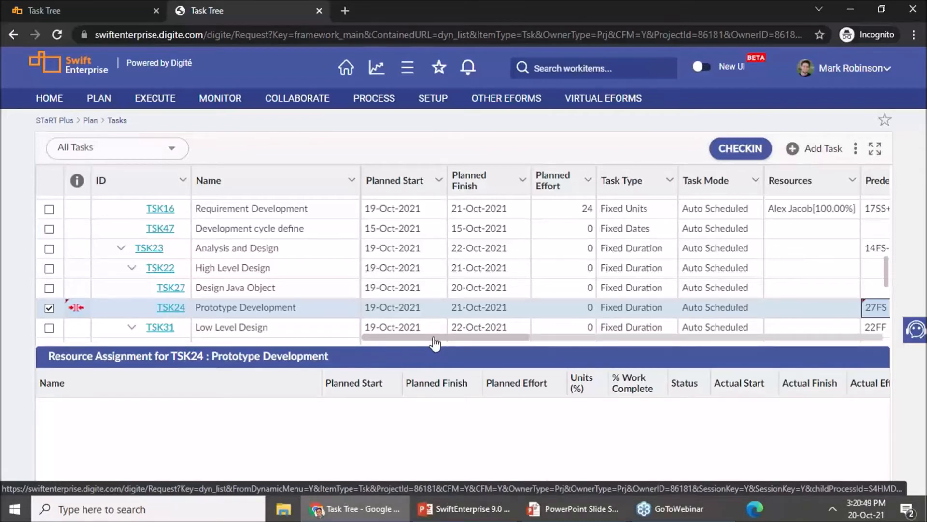
# Step: Set the Predecessor of the Prototype Development task to 27SS and check its planned dates
pyautogui.moveTo(459, 338); pyautogui.dragTo(552, 341)
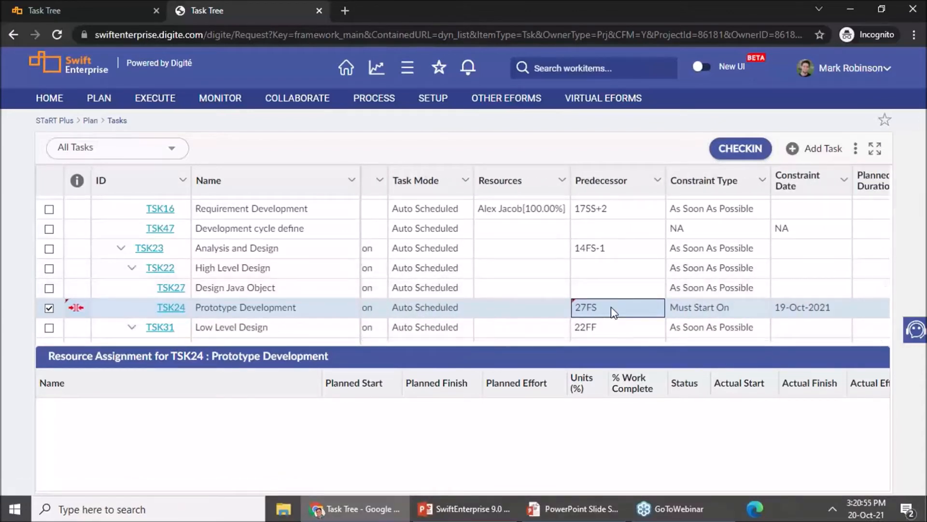
pyautogui.click(612, 308)
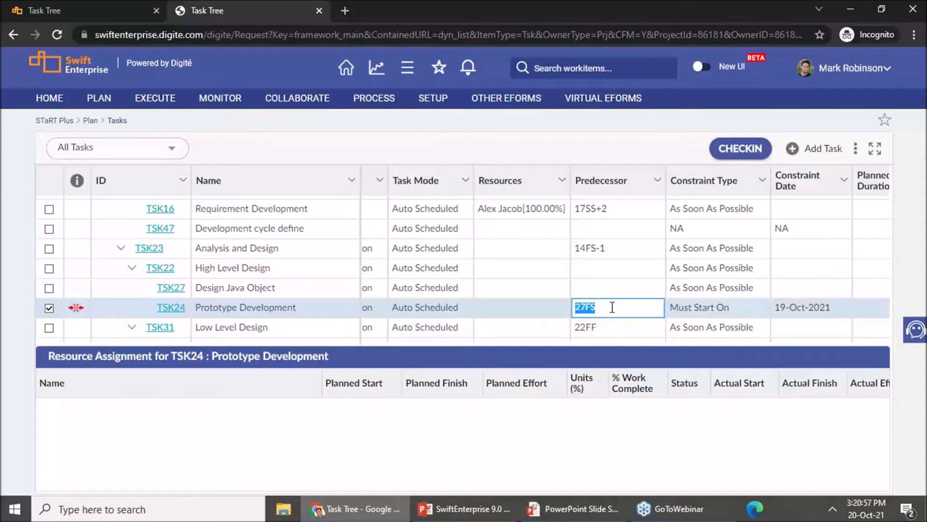
pyautogui.click(613, 307)
pyautogui.press('BackSpace')
pyautogui.press('BackSpace')
pyautogui.write('SS')
pyautogui.press('Return')
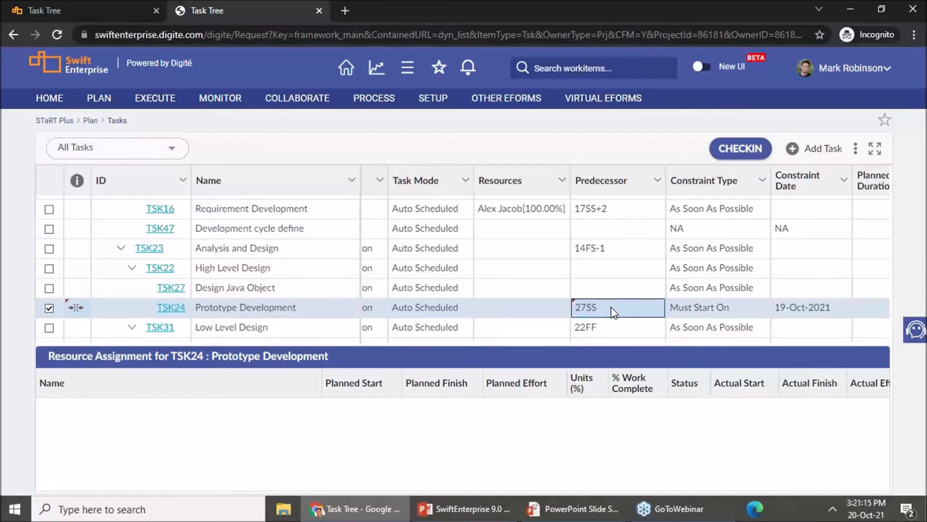
pyautogui.moveTo(608, 336); pyautogui.dragTo(391, 337)
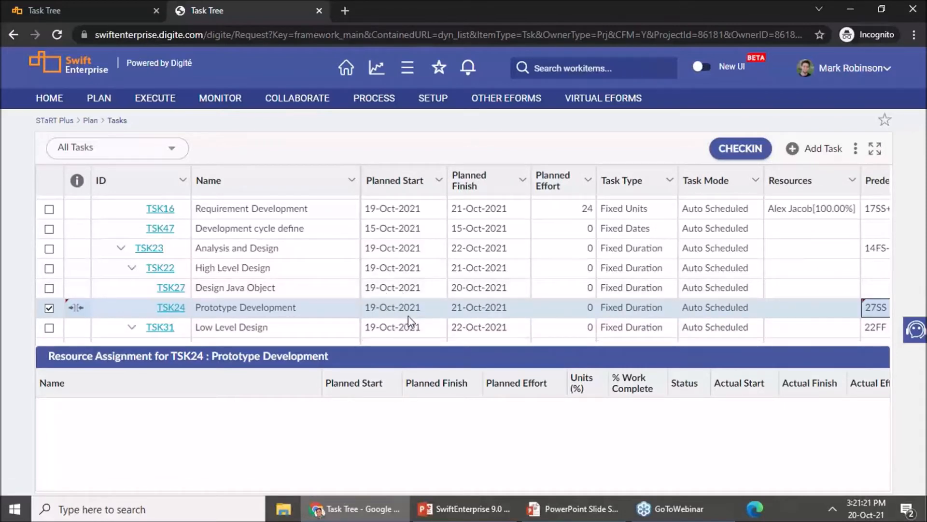
pyautogui.moveTo(441, 337); pyautogui.dragTo(548, 332)
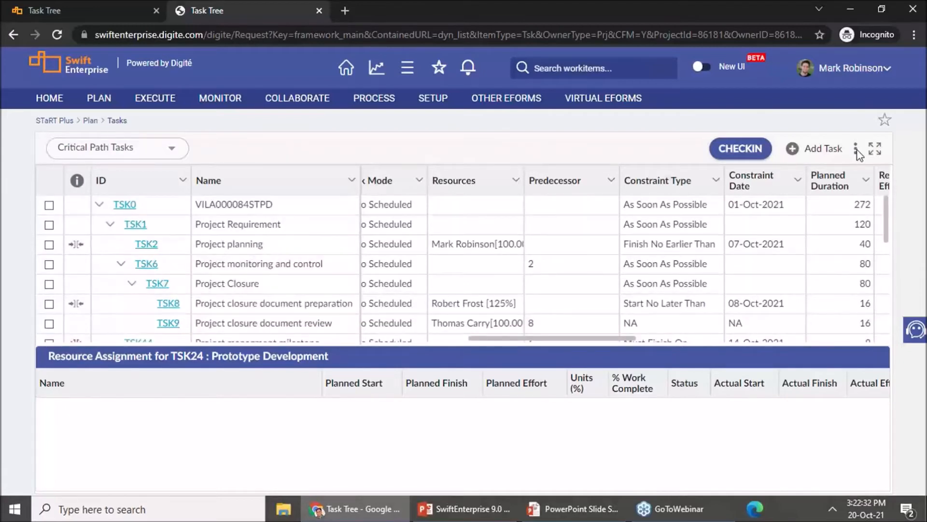
# Step: Hide the Assignment Panel and turn on the Critical Path View for all tasks
pyautogui.click(857, 151)
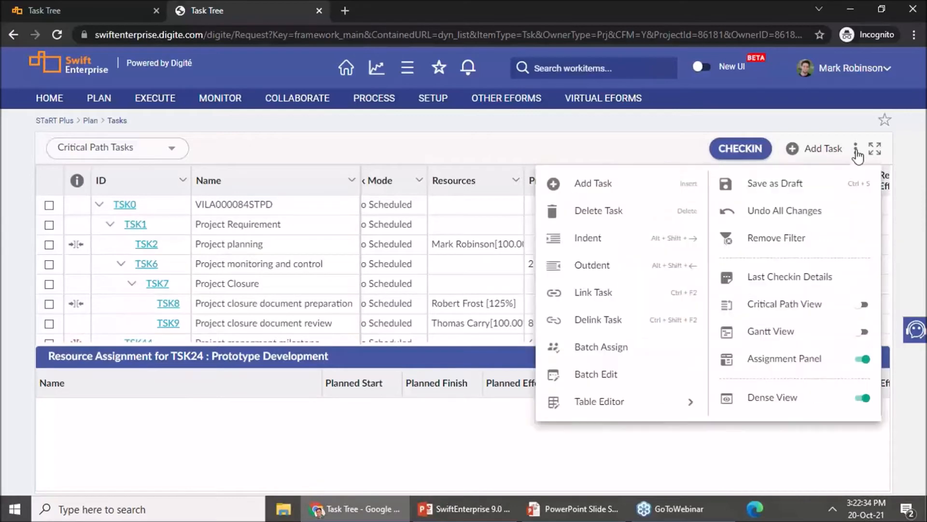
pyautogui.click(866, 361)
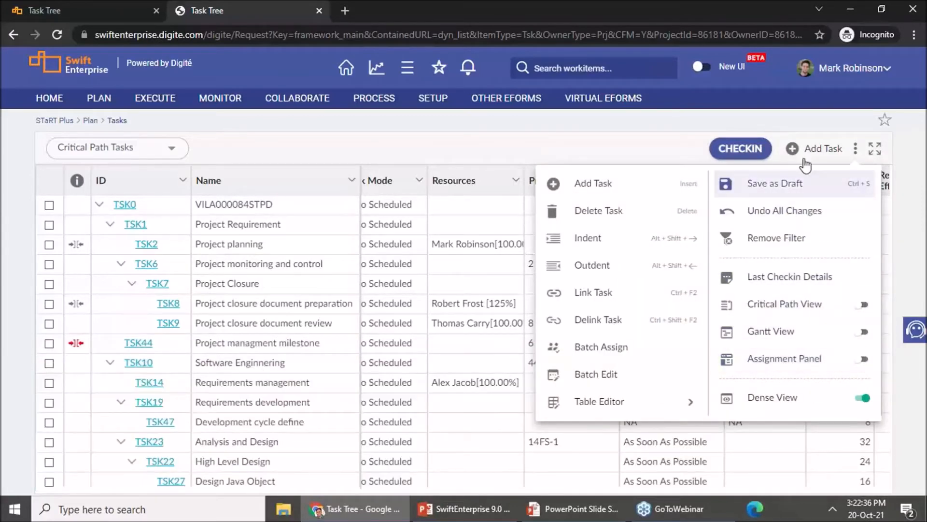
pyautogui.click(860, 304)
pyautogui.click(860, 306)
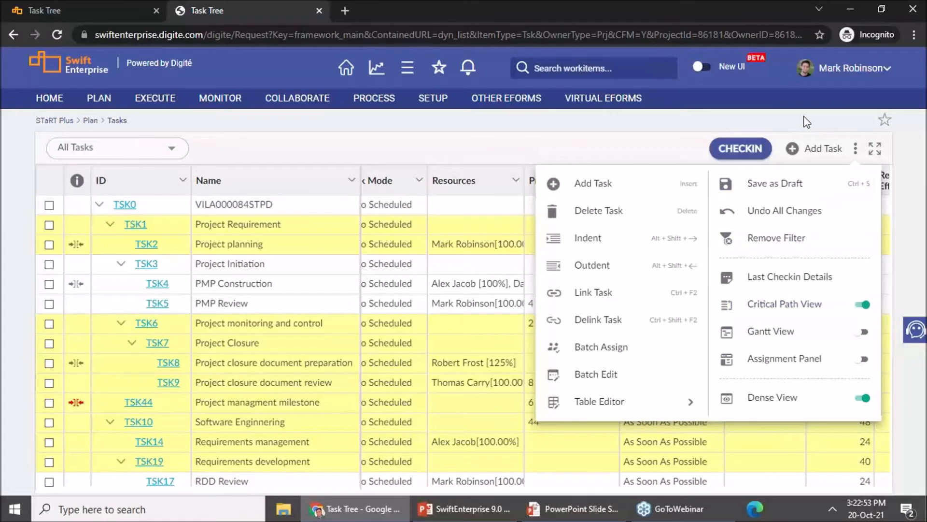
pyautogui.click(622, 153)
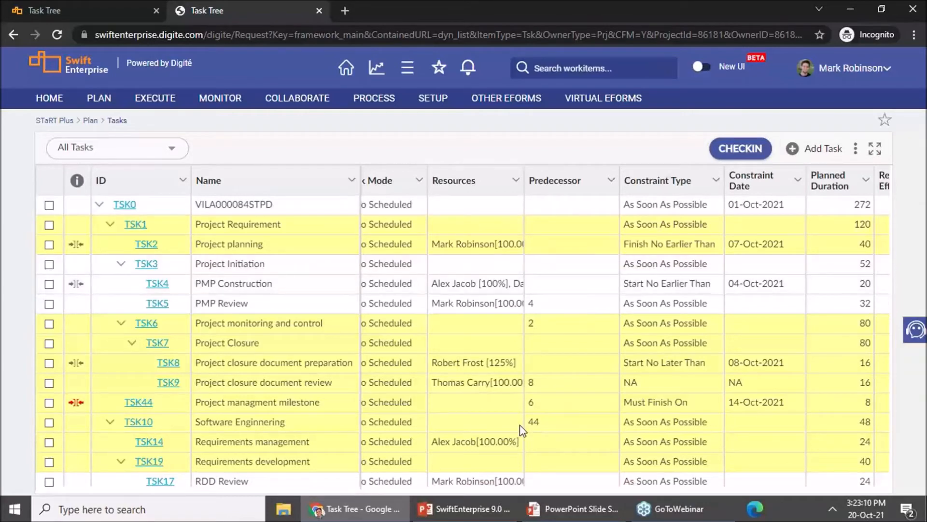
# Step: Look over the highlighted critical path tasks and turn on the Gantt View beside the task list
pyautogui.scroll(-2, 461, 418)
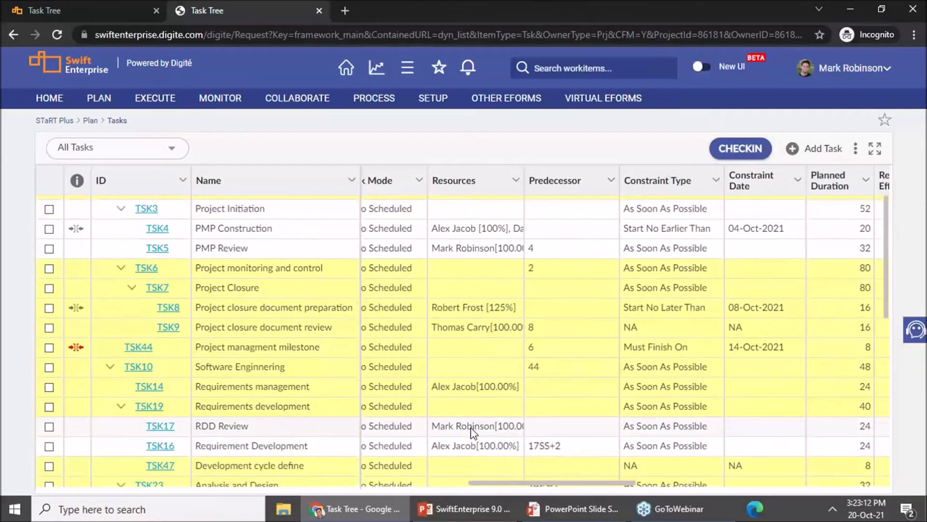
pyautogui.moveTo(501, 486); pyautogui.dragTo(418, 480)
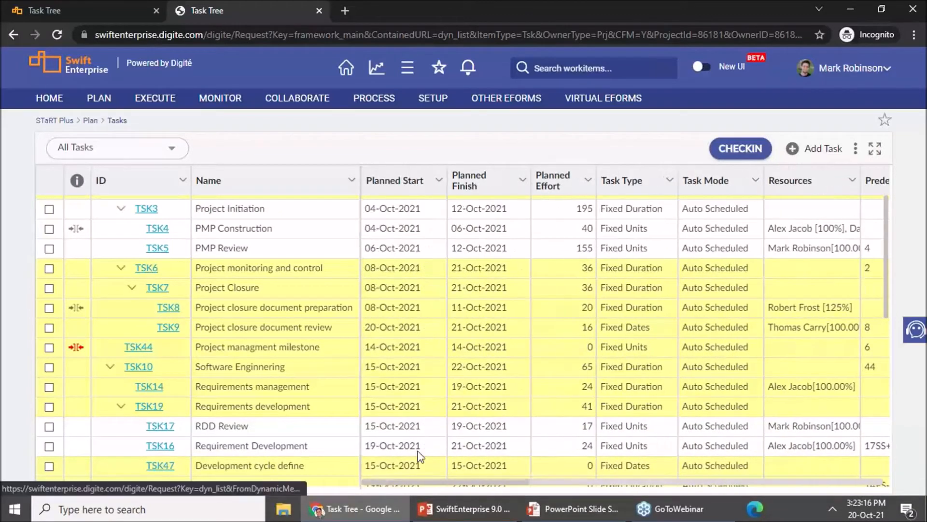
pyautogui.click(855, 149)
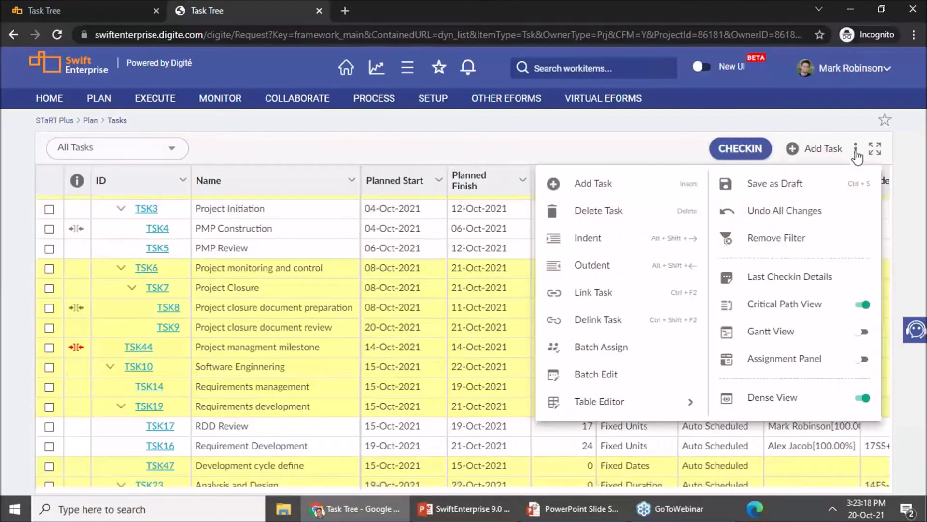
pyautogui.click(858, 332)
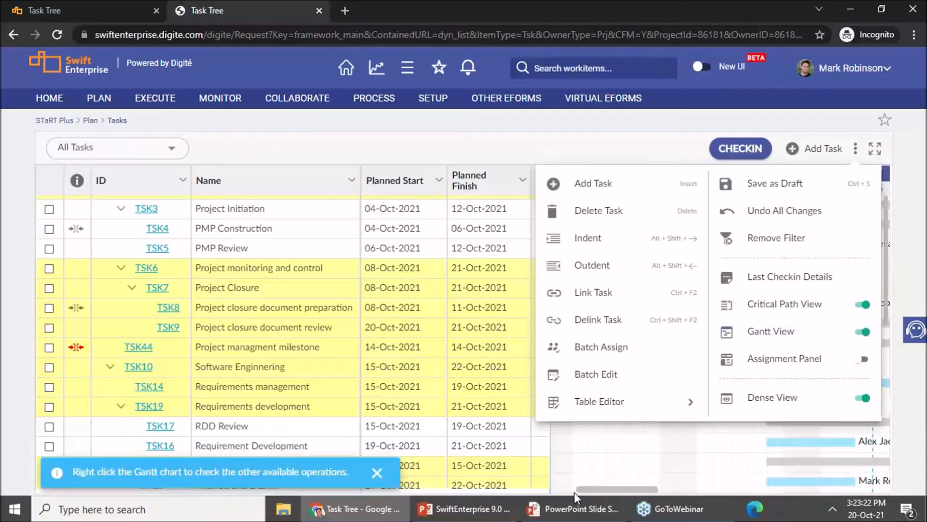
pyautogui.click(859, 333)
pyautogui.click(861, 333)
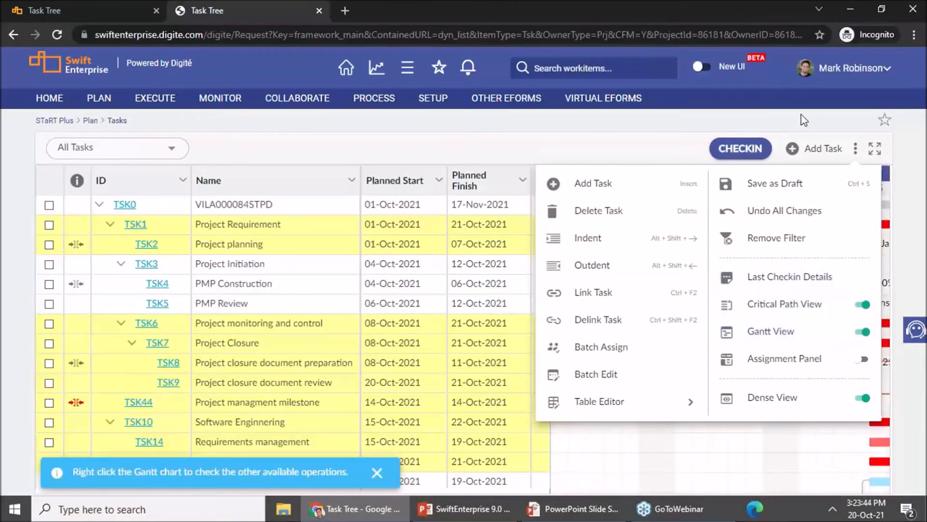
pyautogui.click(688, 147)
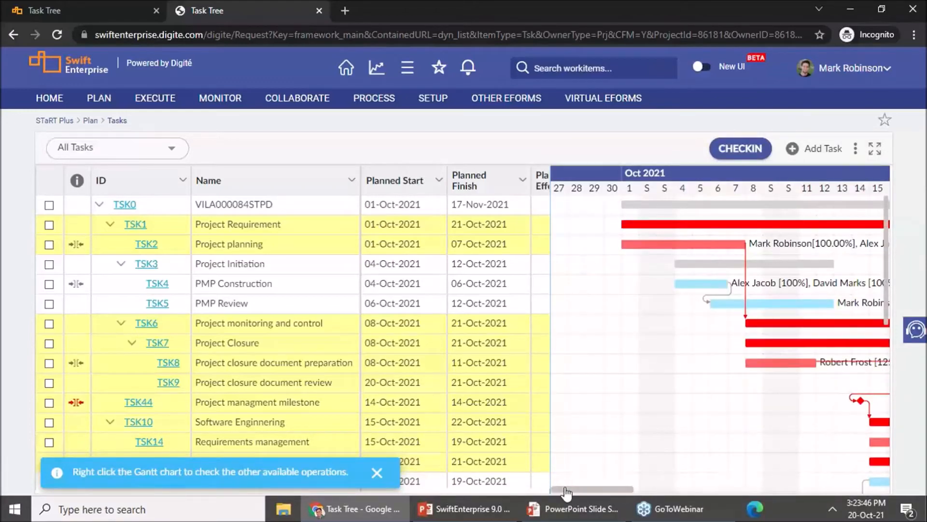
# Step: Widen the Gantt chart over the task columns and examine the critical path bars and dependency links across October and November 2021
pyautogui.moveTo(564, 489); pyautogui.dragTo(591, 491)
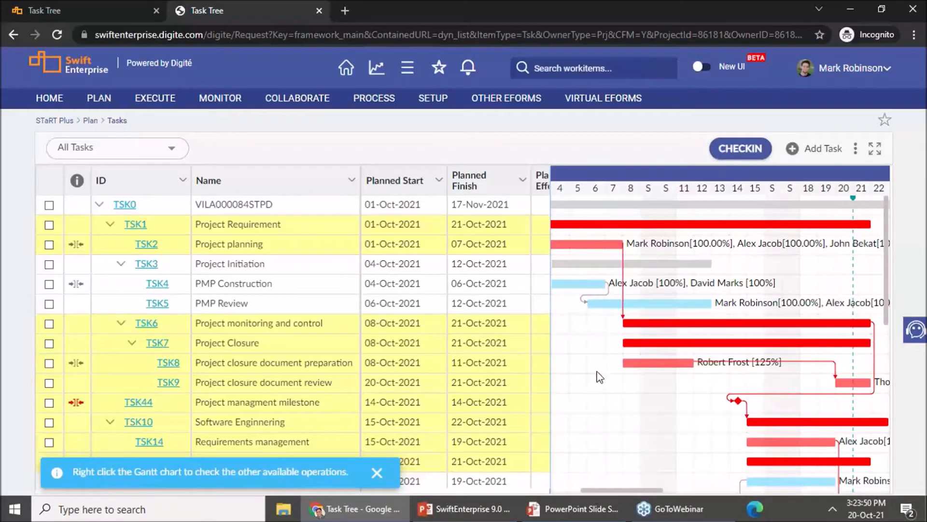
pyautogui.moveTo(552, 368); pyautogui.dragTo(223, 338)
pyautogui.scroll(-2, 558, 482)
pyautogui.scroll(-1, 556, 483)
pyautogui.moveTo(554, 491); pyautogui.dragTo(384, 485)
pyautogui.scroll(-5, 585, 400)
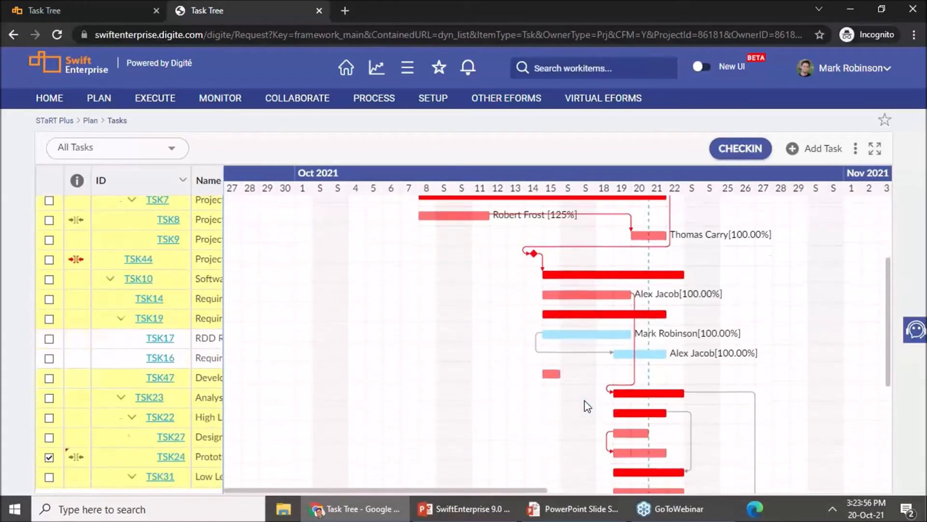
pyautogui.moveTo(533, 490); pyautogui.dragTo(615, 491)
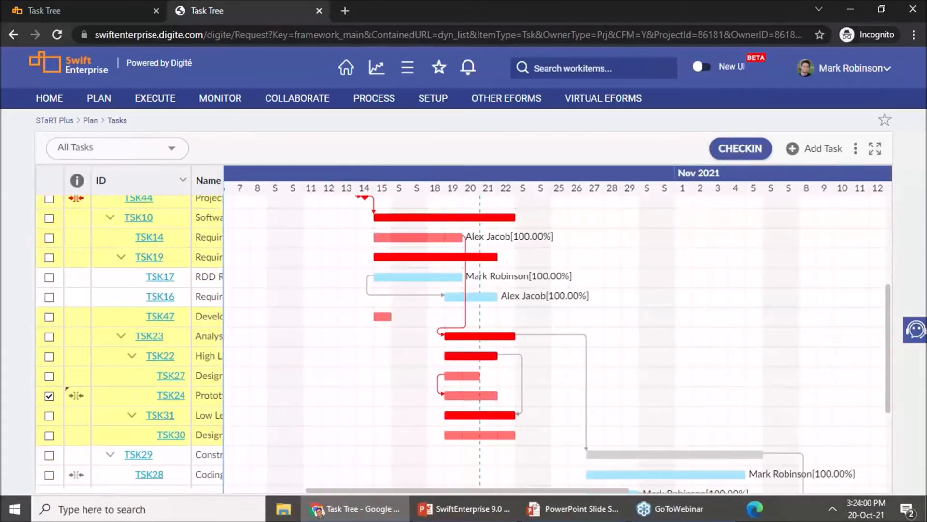
# Step: Turn off the Critical Path View and the Gantt View and return to the start of the full task list
pyautogui.click(855, 148)
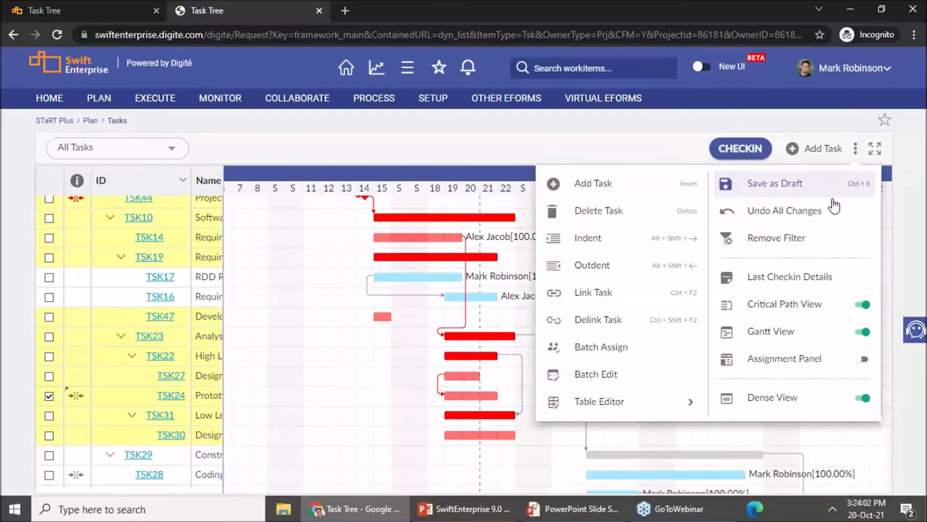
pyautogui.click(866, 304)
pyautogui.click(863, 331)
pyautogui.click(681, 153)
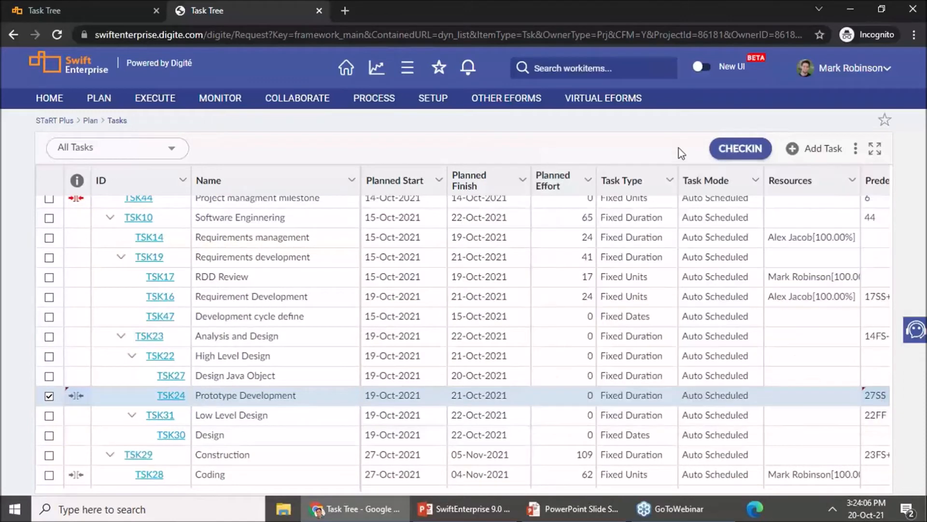
pyautogui.scroll(3, 677, 385)
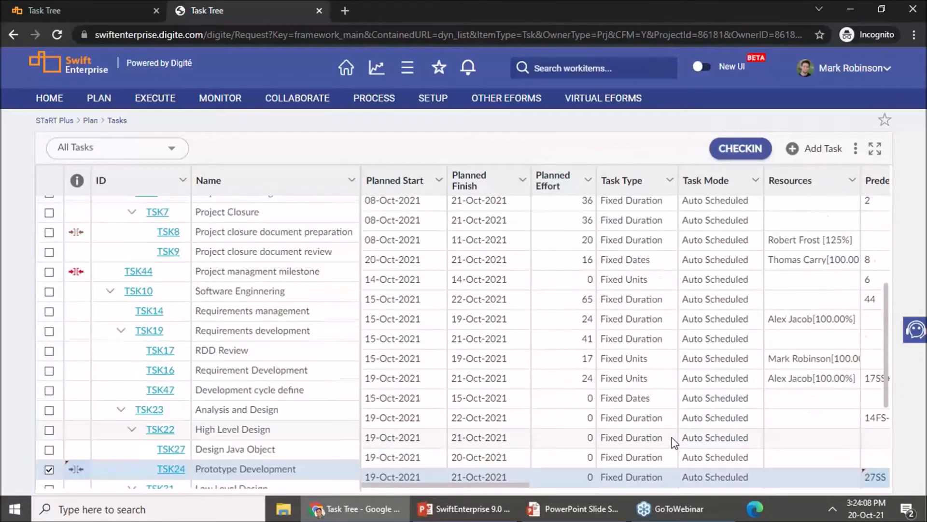
pyautogui.scroll(2, 674, 442)
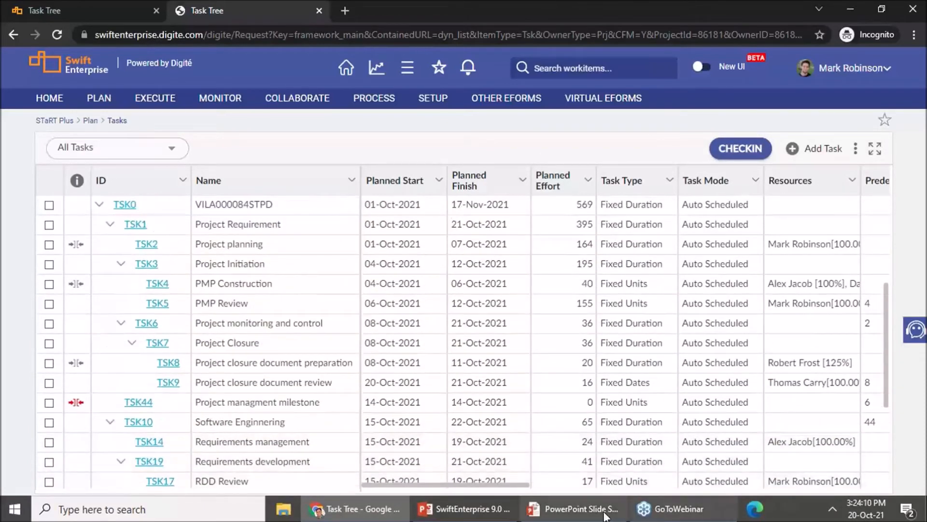
# Step: Switch to the PowerPoint slide show and advance to the New STaRT User Experience slide's task filters and views illustration
pyautogui.click(589, 405)
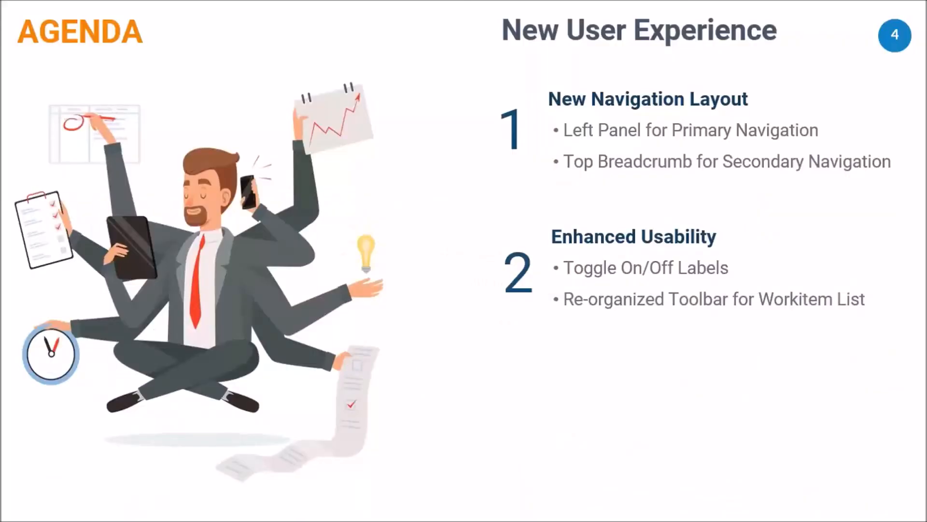
pyautogui.press('Right')
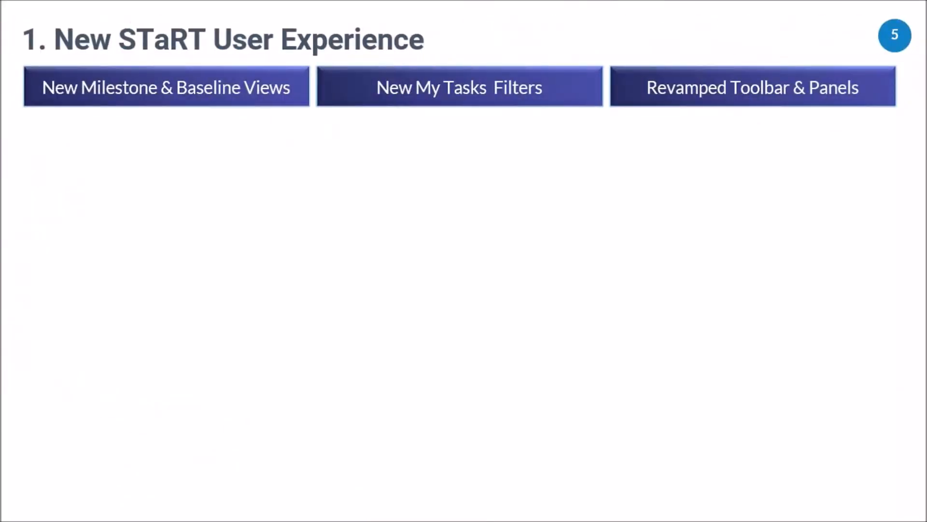
pyautogui.press('Right')
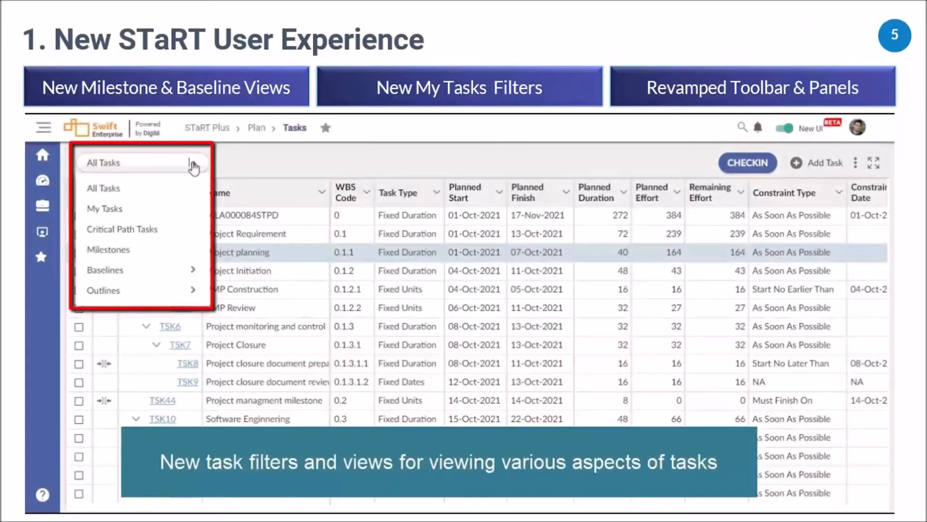
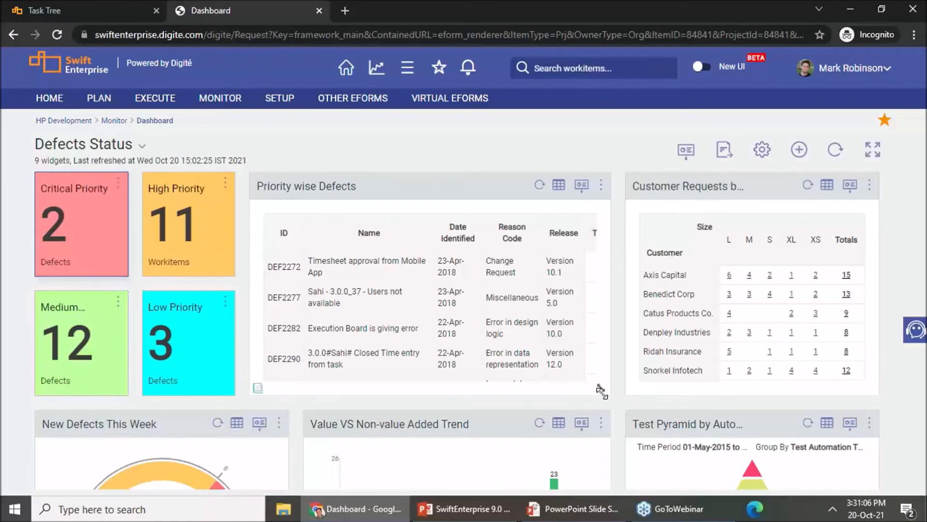
# Step: Widen the Priority wise Defects widget across the space beside the priority tiles and look over the rearranged Defects Status dashboard
pyautogui.moveTo(601, 391); pyautogui.dragTo(866, 389)
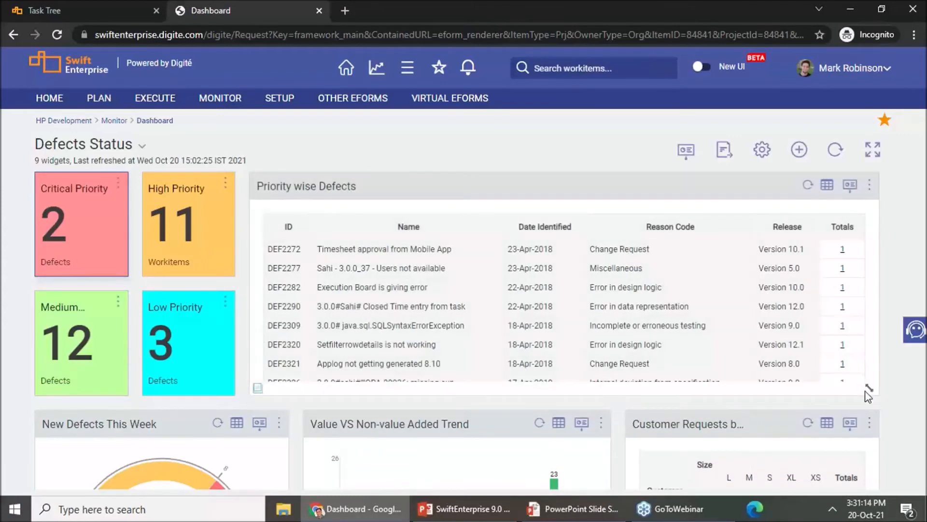
pyautogui.scroll(-4, 734, 391)
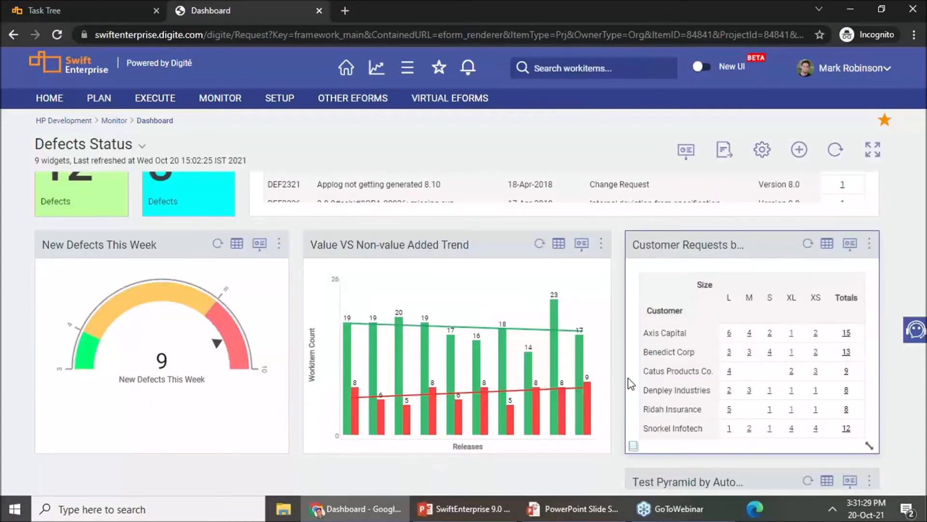
pyautogui.scroll(4, 630, 384)
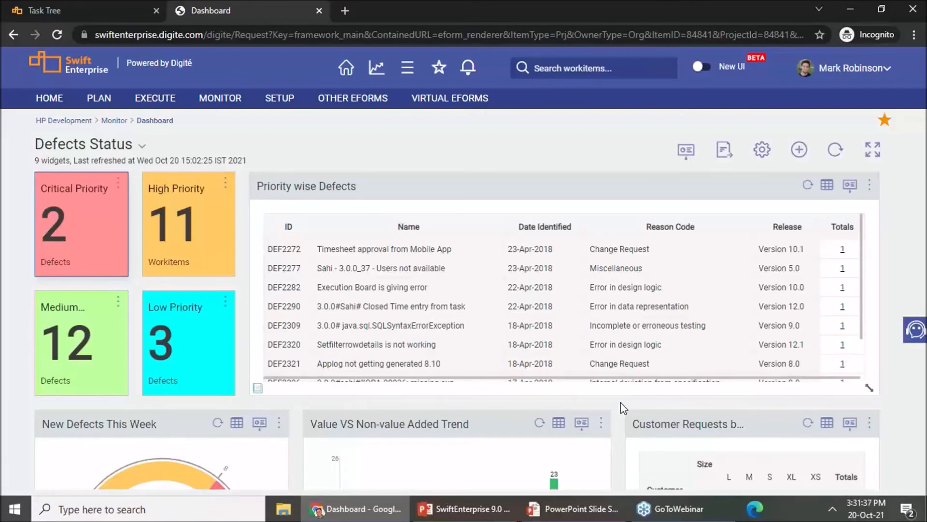
pyautogui.scroll(-1, 622, 409)
pyautogui.scroll(-3, 622, 409)
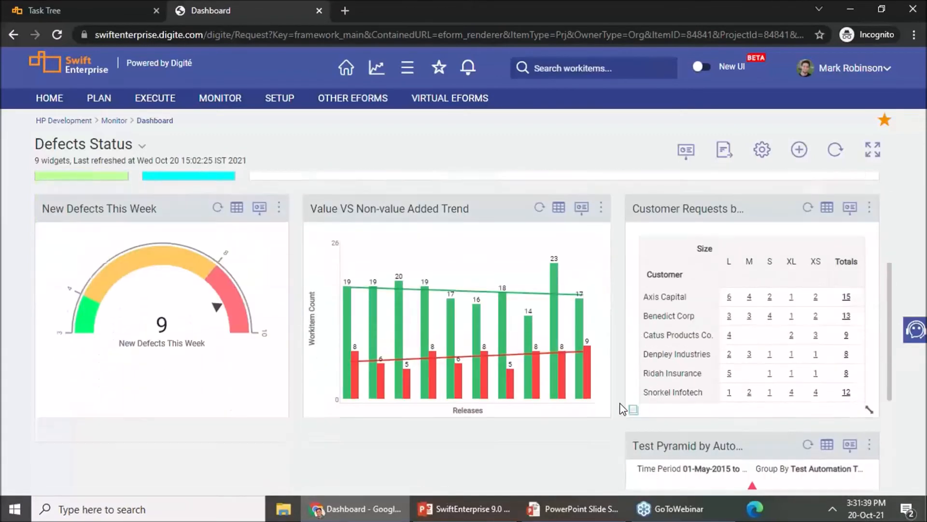
pyautogui.scroll(1, 622, 408)
pyautogui.scroll(1, 623, 409)
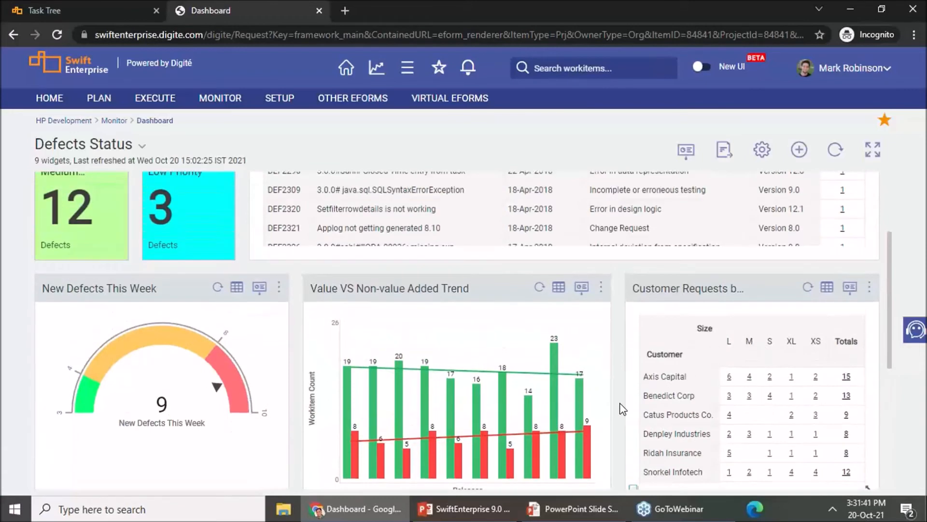
pyautogui.scroll(1, 623, 409)
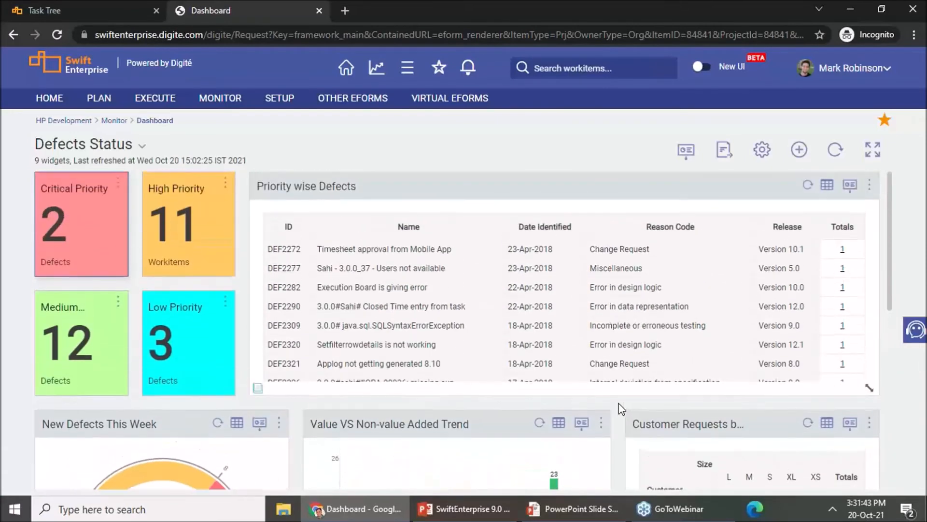
pyautogui.scroll(-1, 621, 408)
pyautogui.scroll(2, 618, 407)
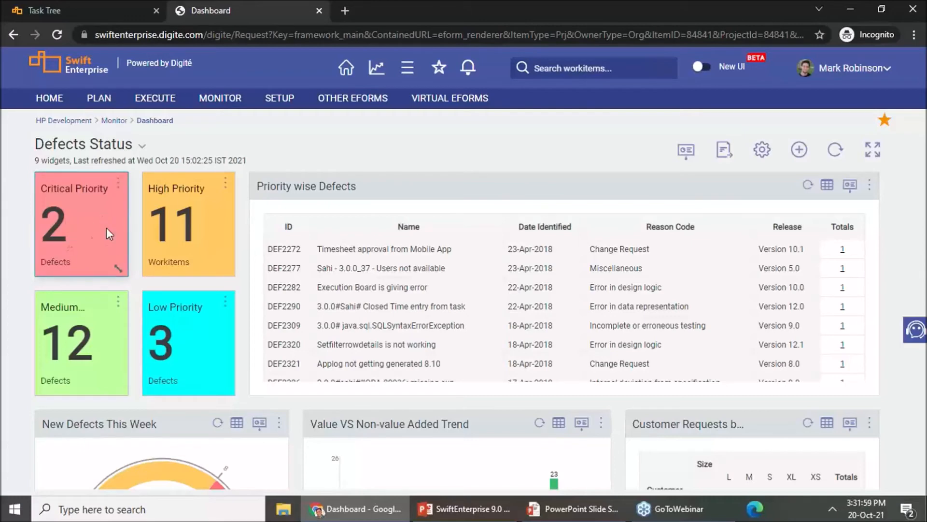
# Step: Open the Critical Priority tile's settings, try the Table chart type in the preview, and set it back to Tile
pyautogui.click(118, 186)
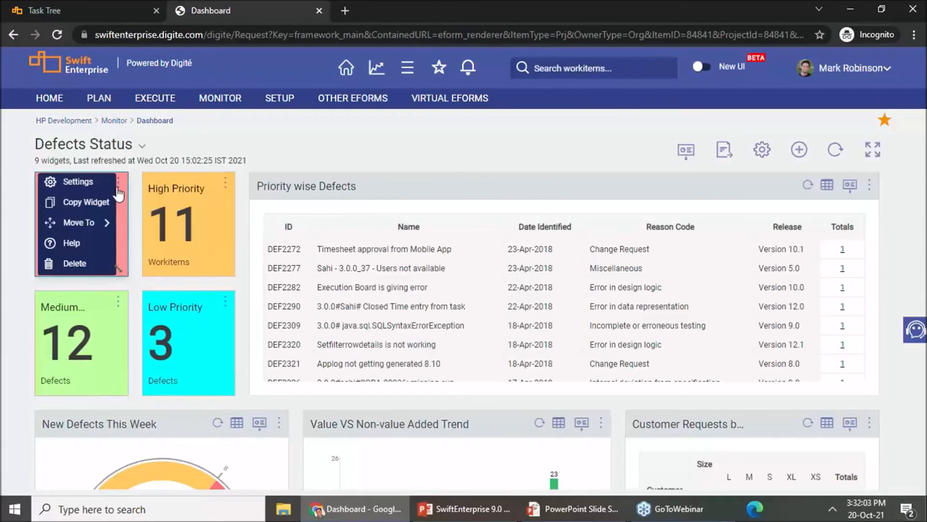
pyautogui.click(102, 185)
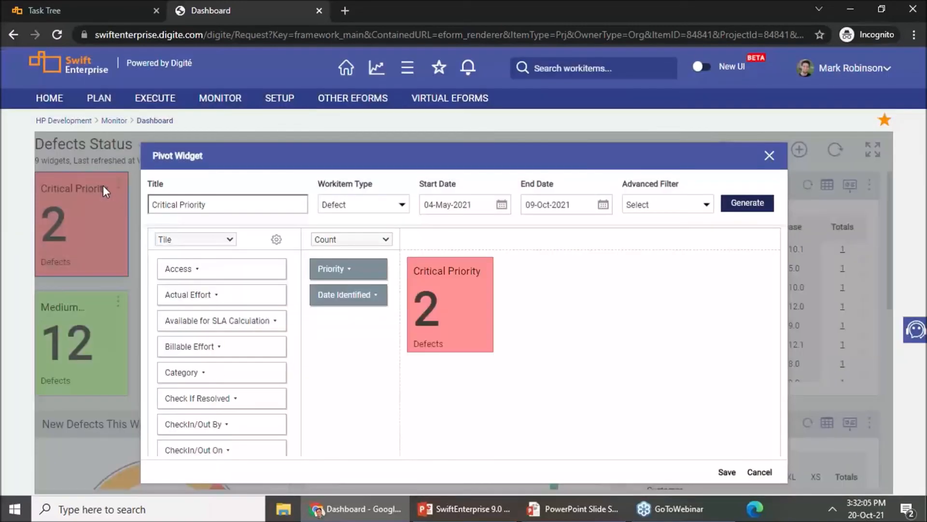
pyautogui.click(192, 240)
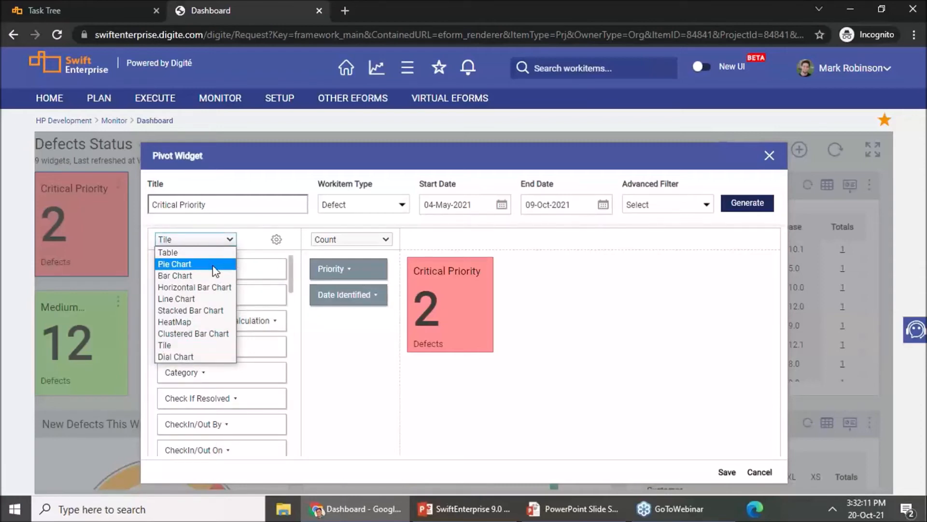
pyautogui.click(209, 252)
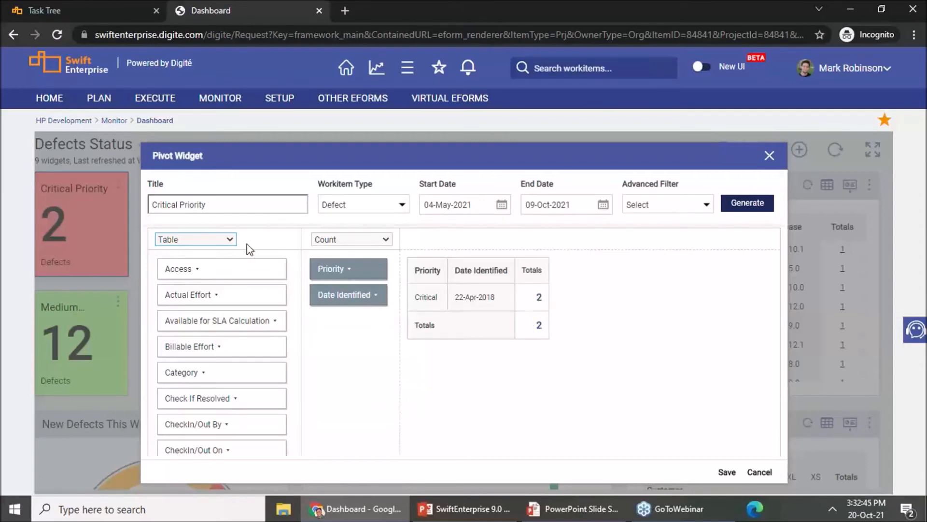
pyautogui.click(229, 240)
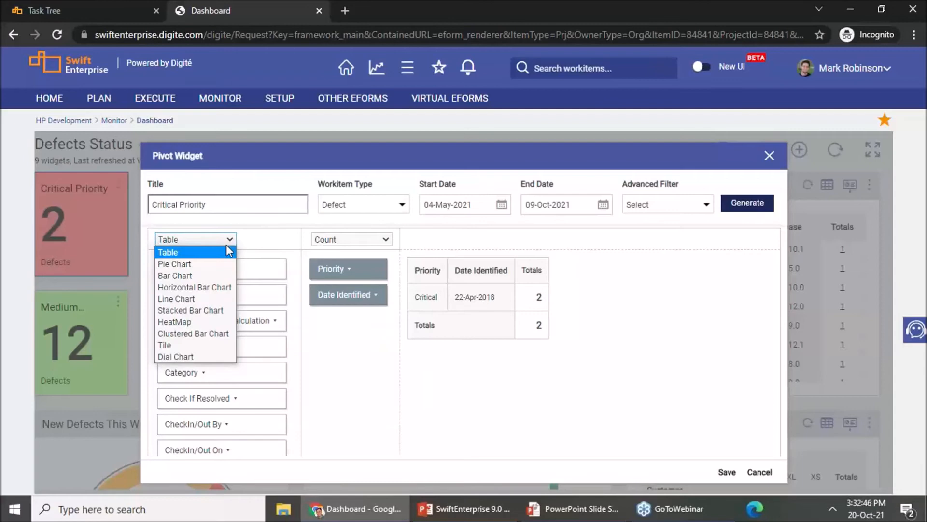
pyautogui.click(228, 346)
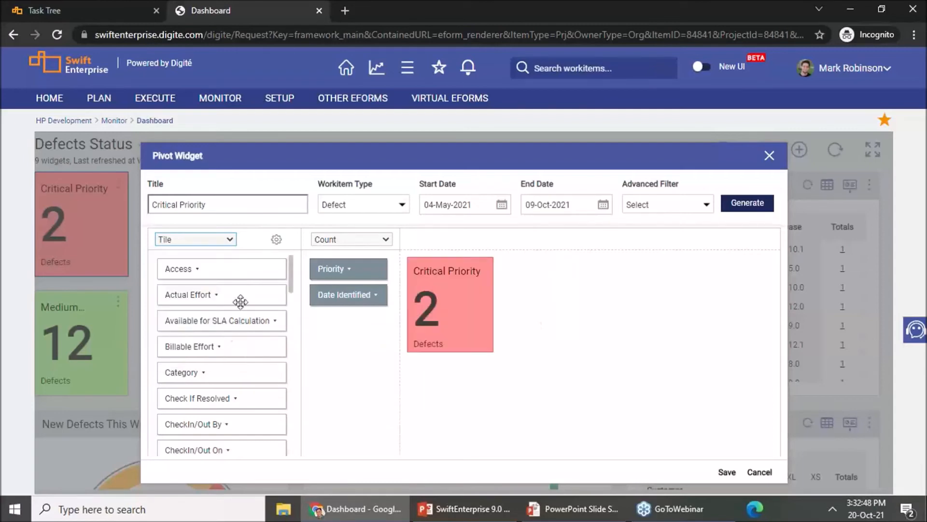
# Step: Try the tile's color indicator and condition rules, such as poor for values greater than 5, and discard the widget changes
pyautogui.click(276, 240)
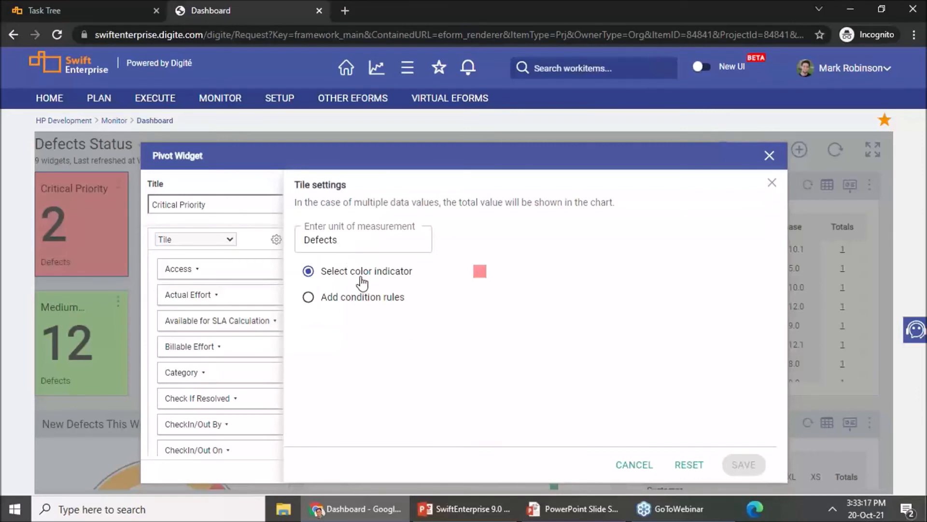
pyautogui.click(481, 272)
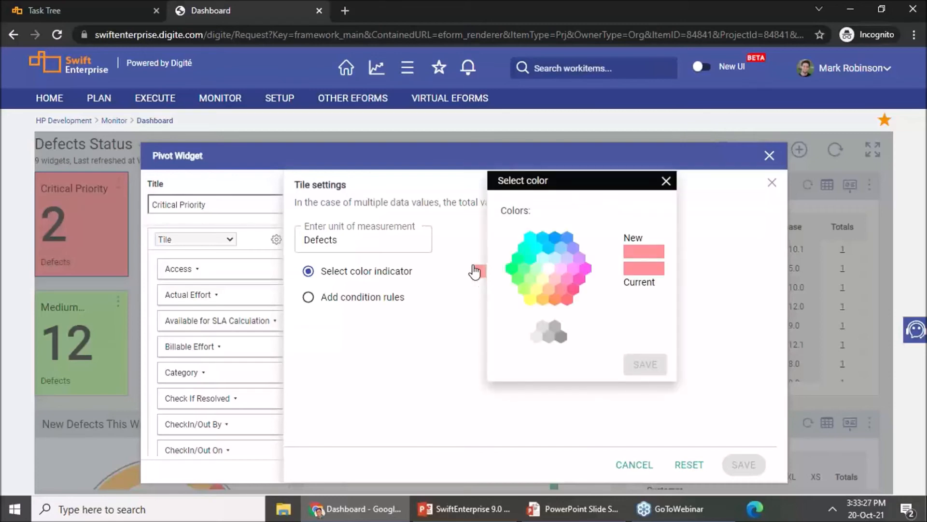
pyautogui.click(666, 180)
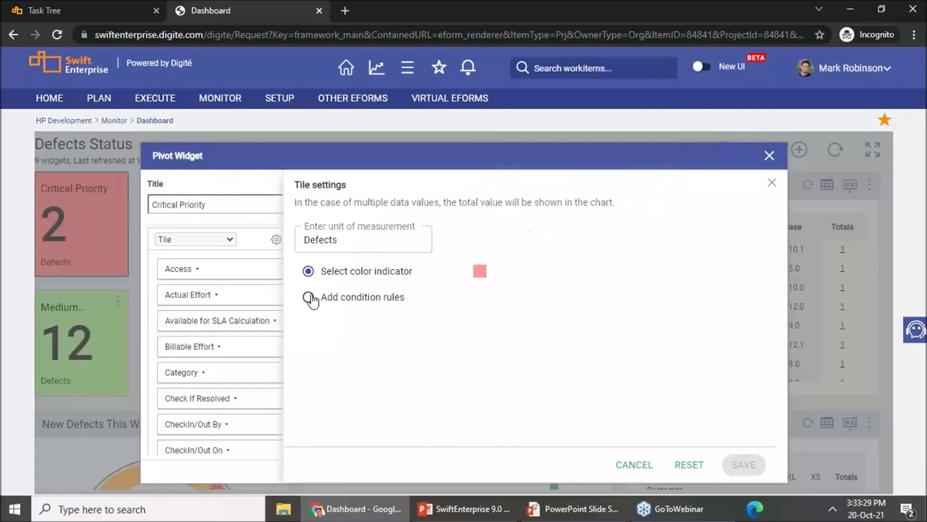
pyautogui.click(309, 298)
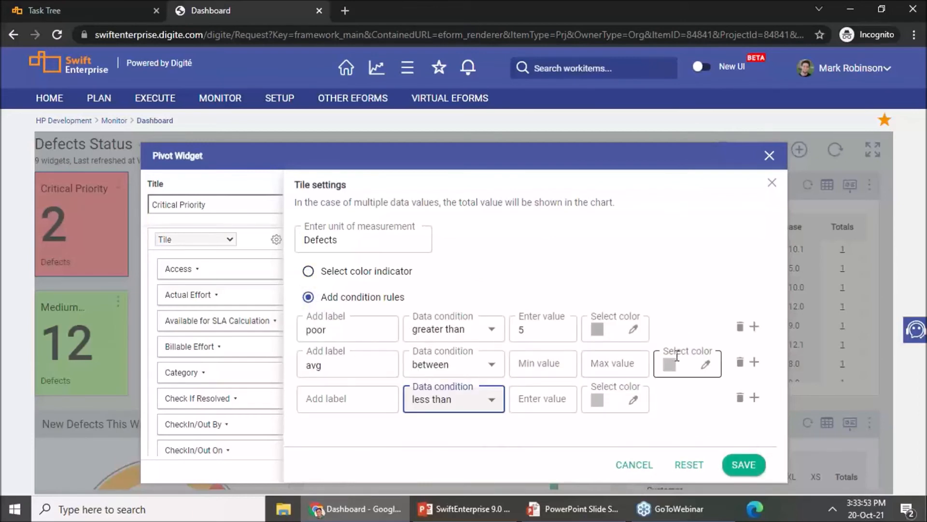
pyautogui.click(597, 329)
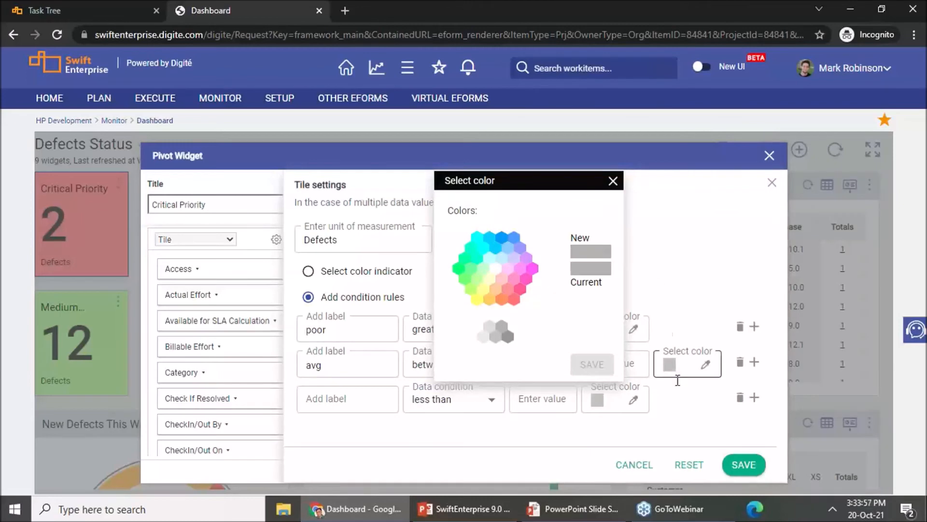
pyautogui.click(635, 466)
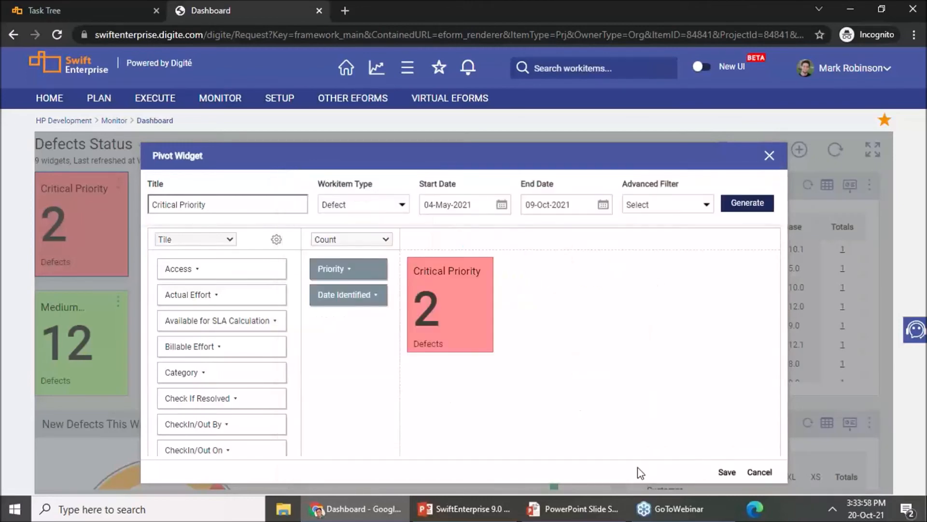
pyautogui.click(771, 472)
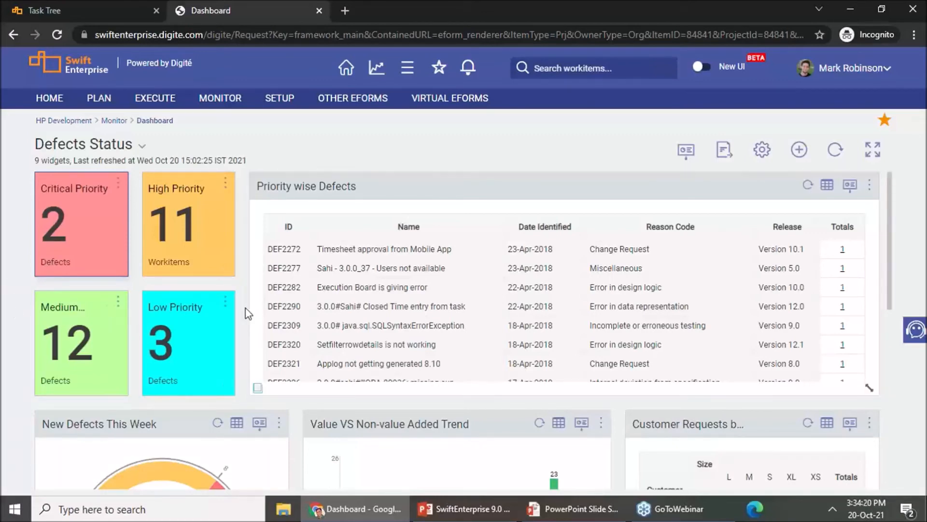
# Step: Examine the New Defects This Week dial chart's condition rules in its widget settings and close them without saving
pyautogui.scroll(-2, 244, 309)
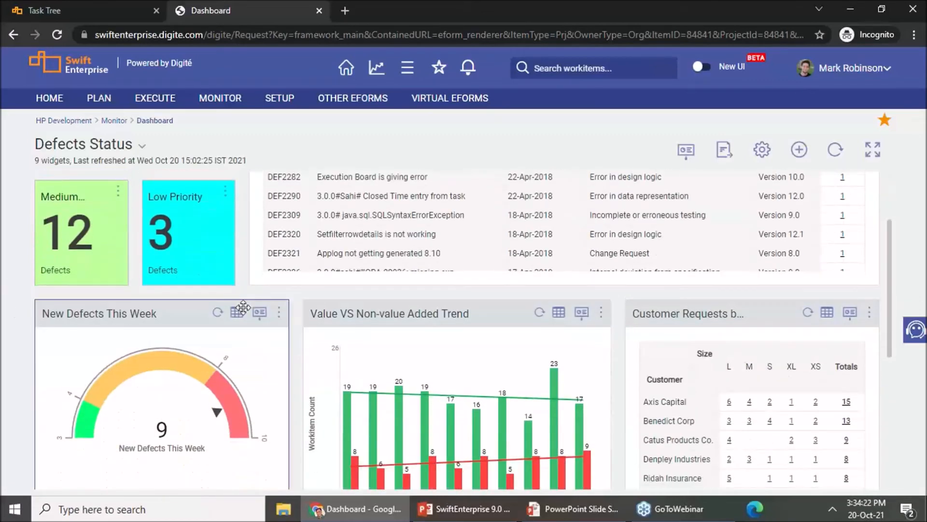
pyautogui.scroll(-1, 242, 311)
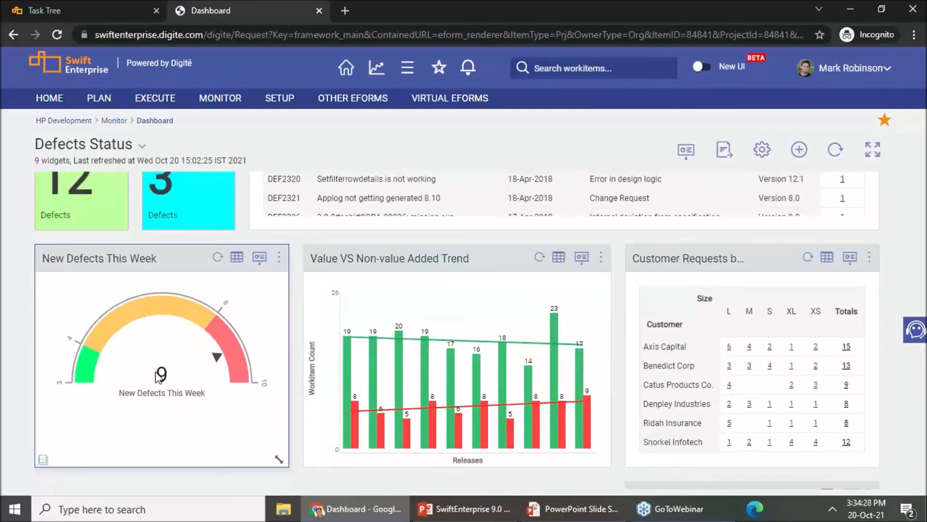
pyautogui.click(279, 258)
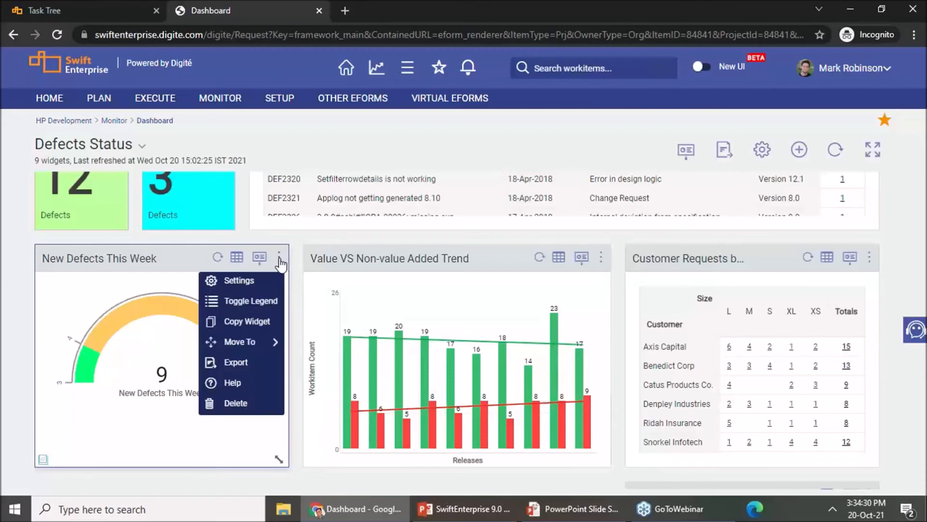
pyautogui.click(265, 276)
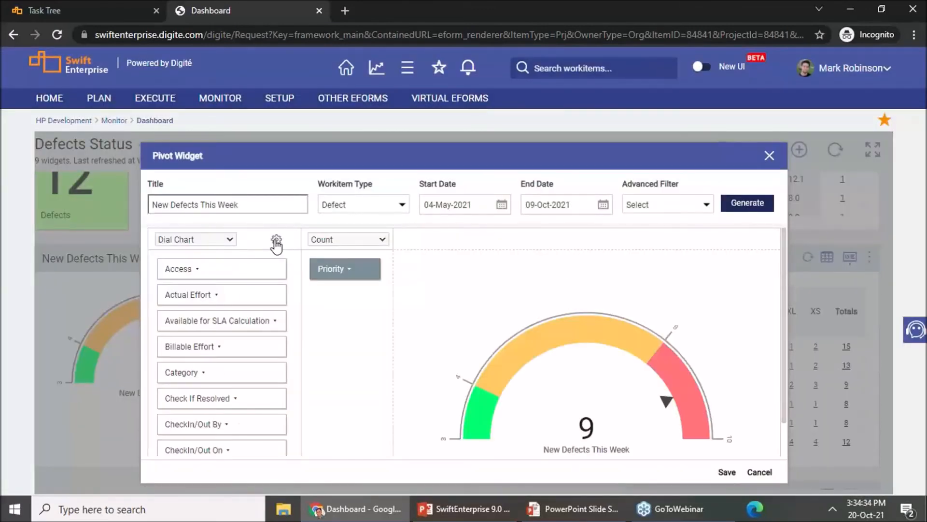
pyautogui.click(276, 242)
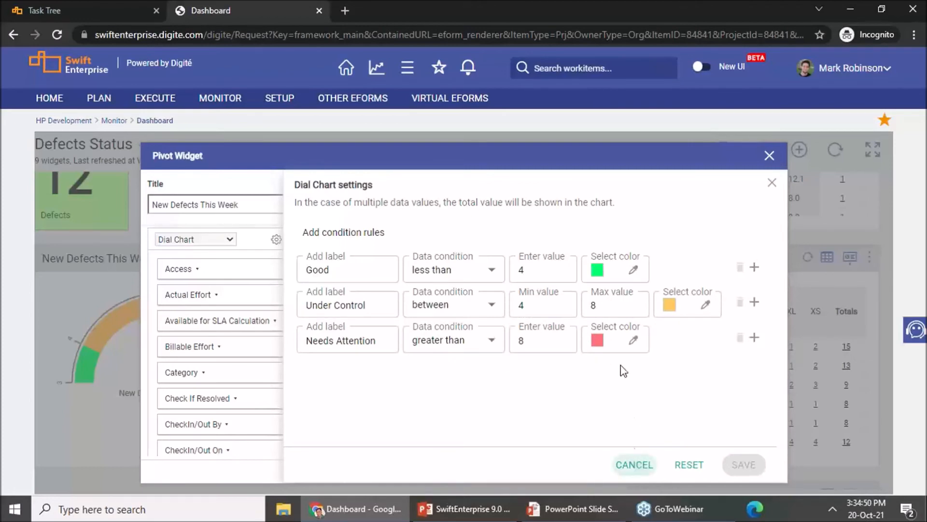
pyautogui.click(634, 465)
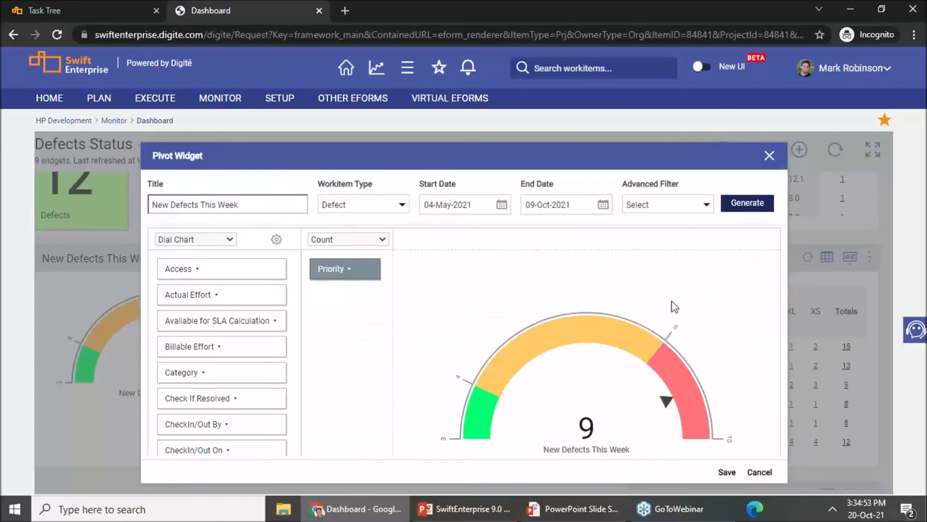
pyautogui.click(770, 155)
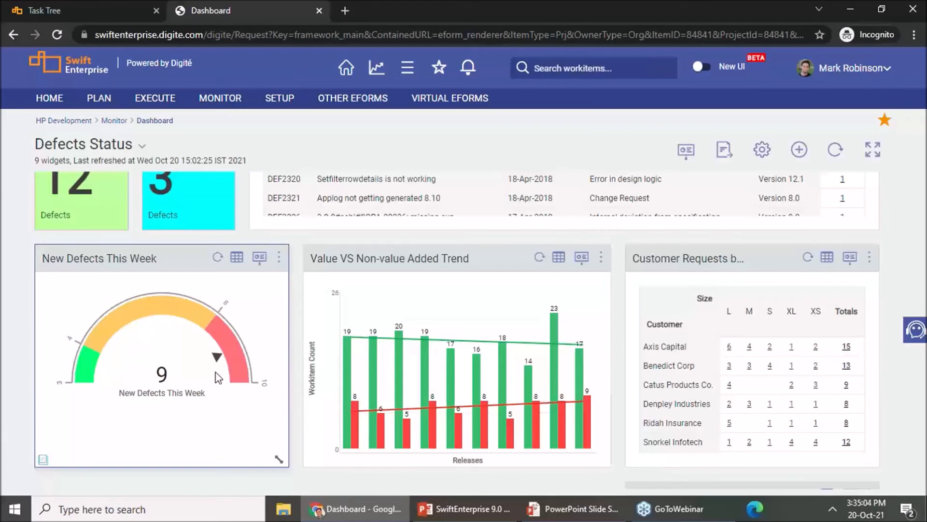
# Step: Switch from the Defects Status dashboard to the Change Request Analytics dashboard and try the Pending Approval with Customer tile's resize handle
pyautogui.scroll(3, 216, 376)
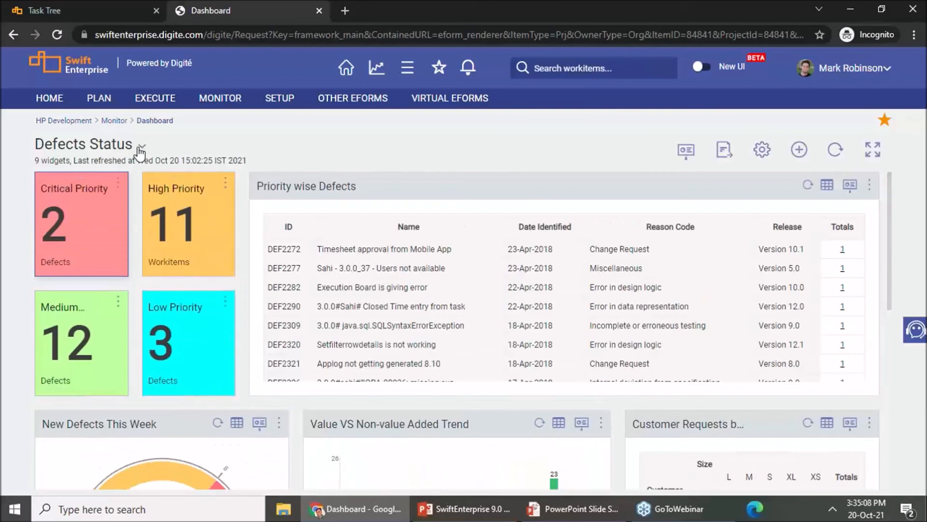
pyautogui.click(142, 146)
pyautogui.moveTo(139, 358)
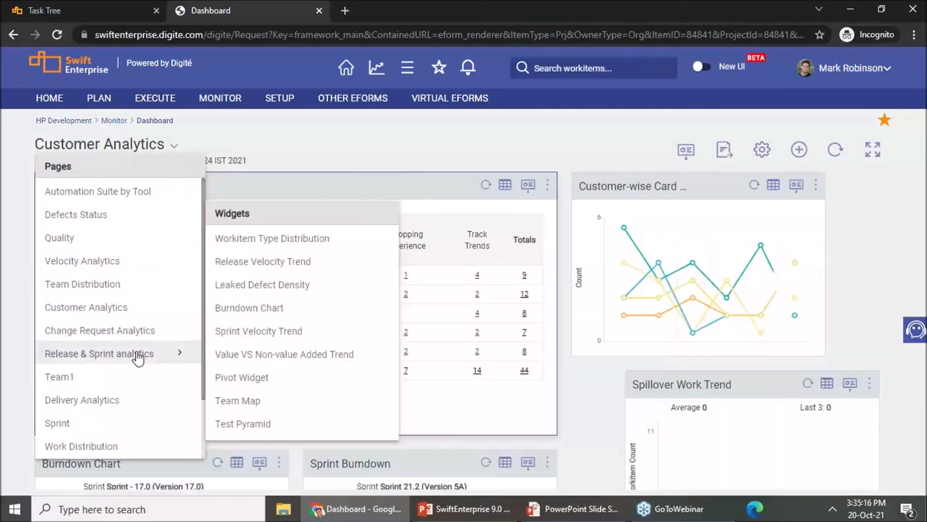
pyautogui.click(131, 331)
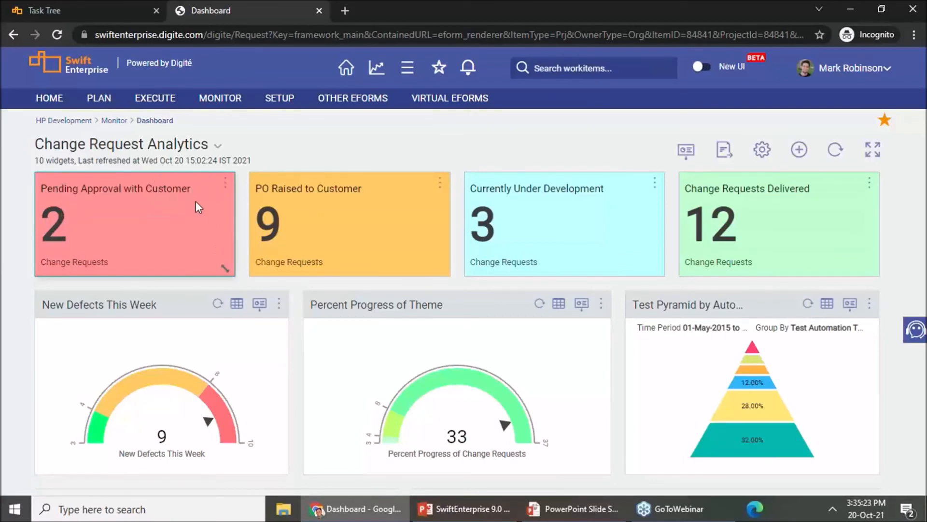
pyautogui.moveTo(229, 265)
pyautogui.mouseDown()
pyautogui.moveTo(141, 265)
pyautogui.moveTo(231, 267)
pyautogui.mouseUp()
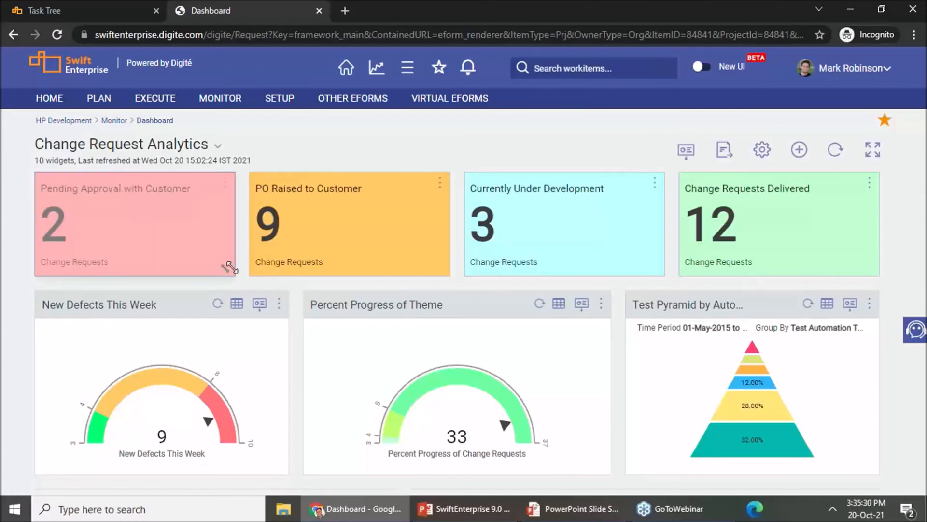
pyautogui.moveTo(231, 267)
pyautogui.mouseDown()
pyautogui.moveTo(219, 265)
pyautogui.moveTo(228, 267)
pyautogui.mouseUp()
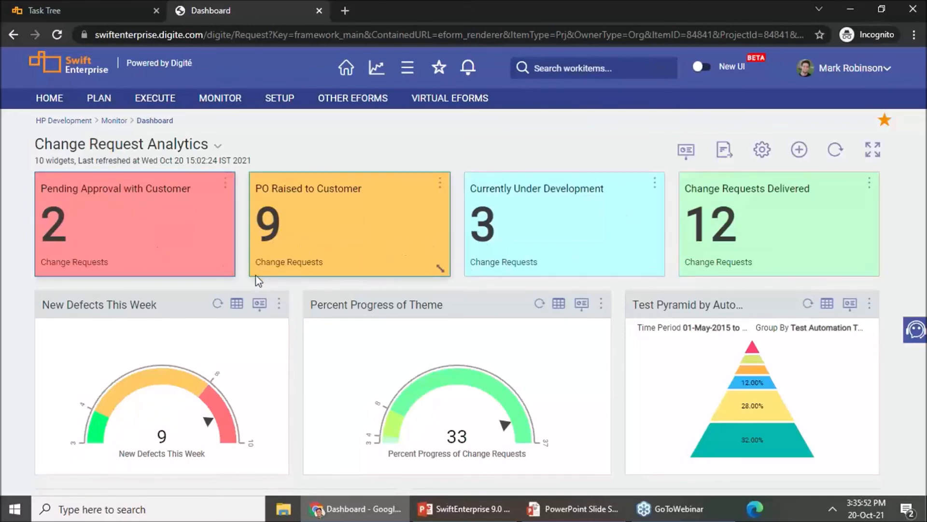
# Step: Look over the Change Request Analytics widgets, from the status tiles and dial charts to the Customer Change Requests by Size table
pyautogui.scroll(-1, 293, 319)
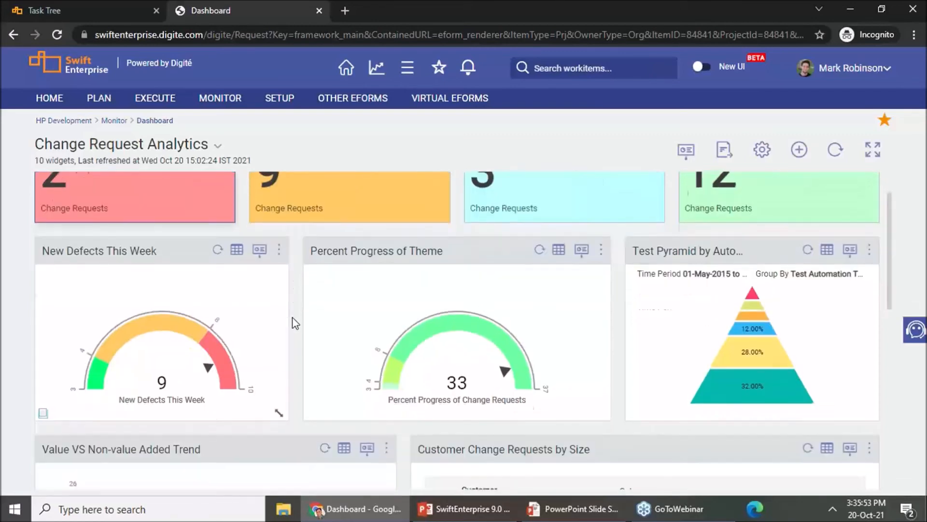
pyautogui.scroll(1, 294, 321)
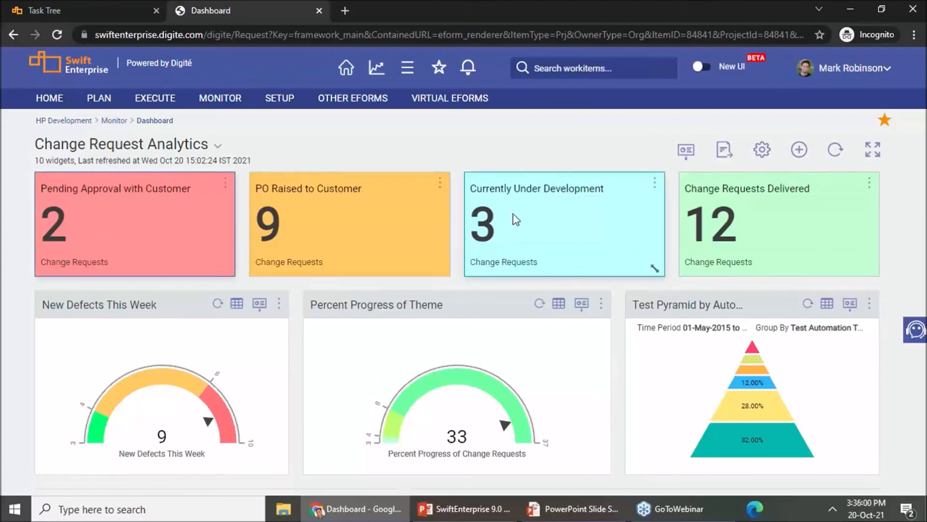
pyautogui.scroll(-1, 14, 356)
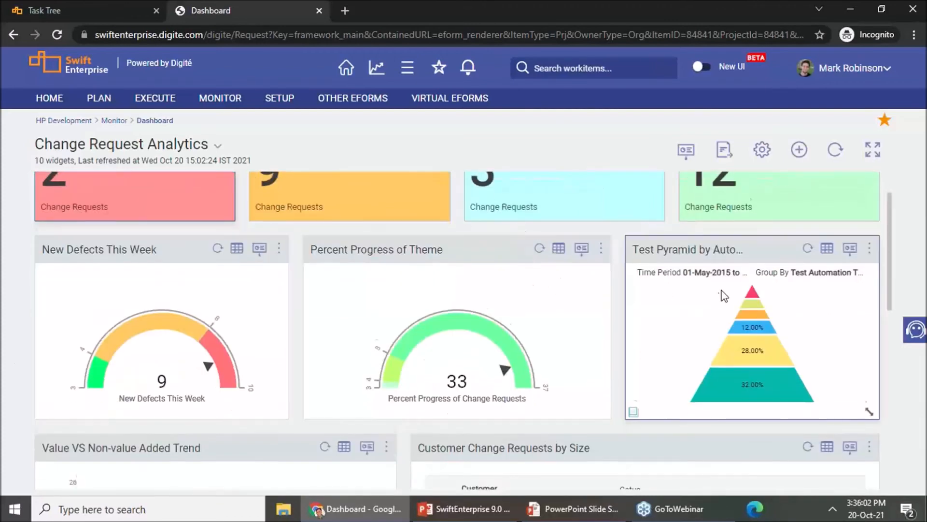
pyautogui.scroll(-2, 717, 295)
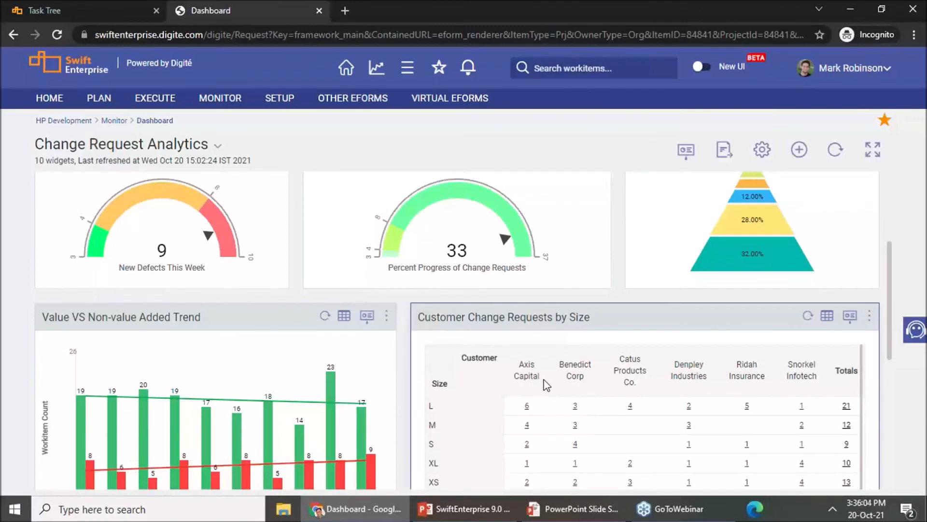
# Step: Review the upper widgets of the Change Request Analytics dashboard, then consult the Analytics slide in PowerPoint and return to the dashboard
pyautogui.scroll(3, 546, 384)
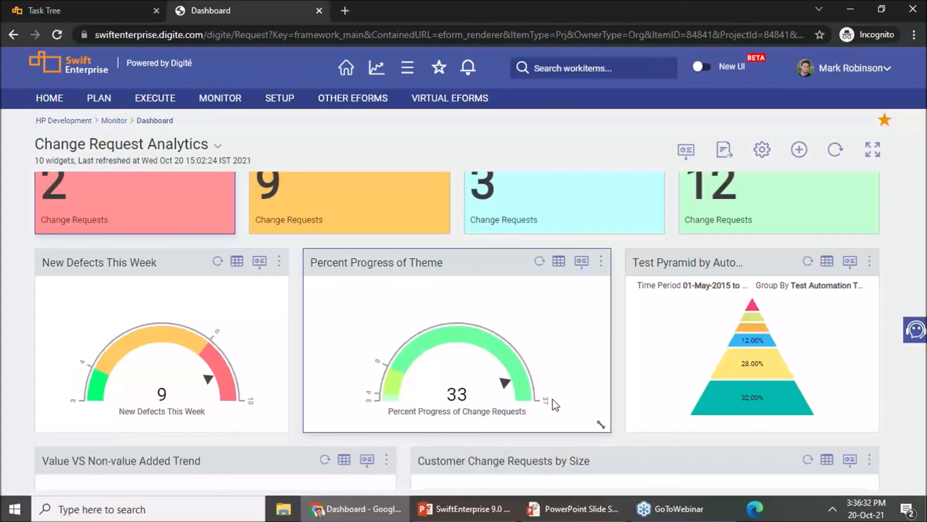
pyautogui.scroll(1, 615, 340)
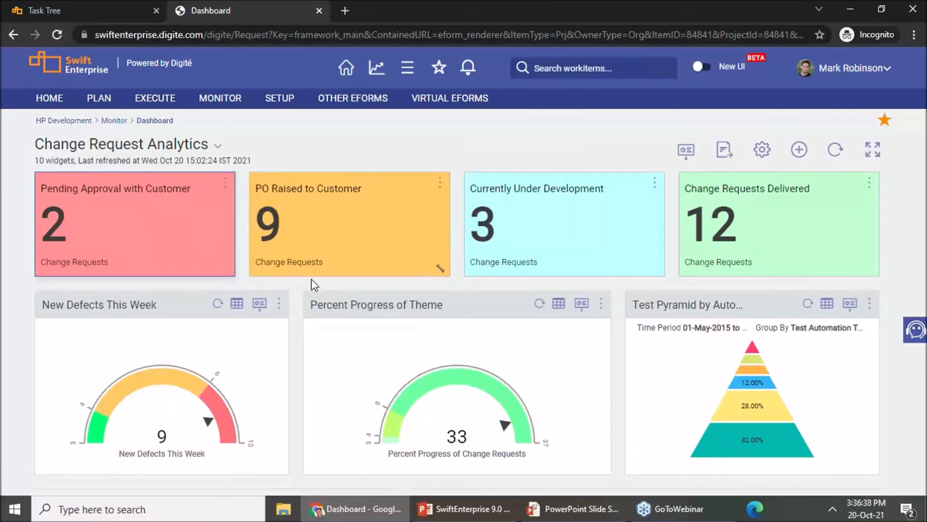
pyautogui.click(574, 509)
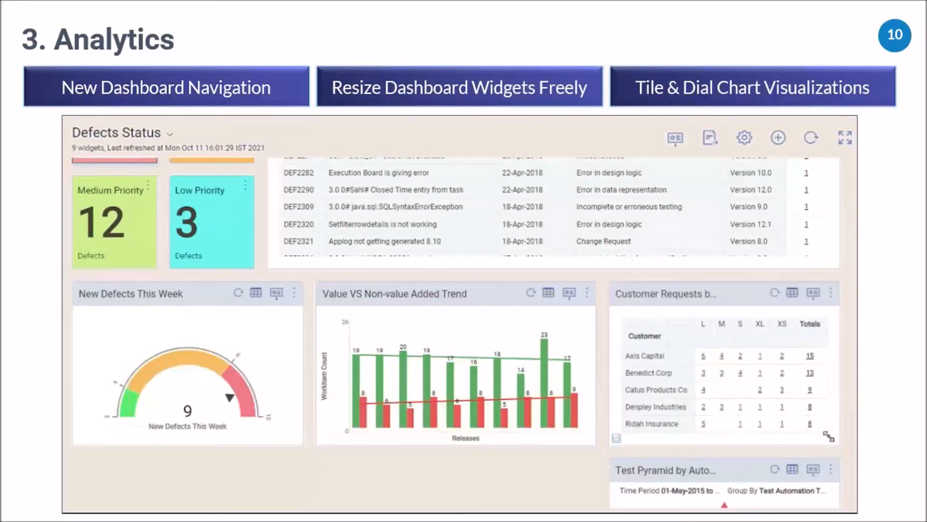
pyautogui.hotkey('alt', 'Tab')
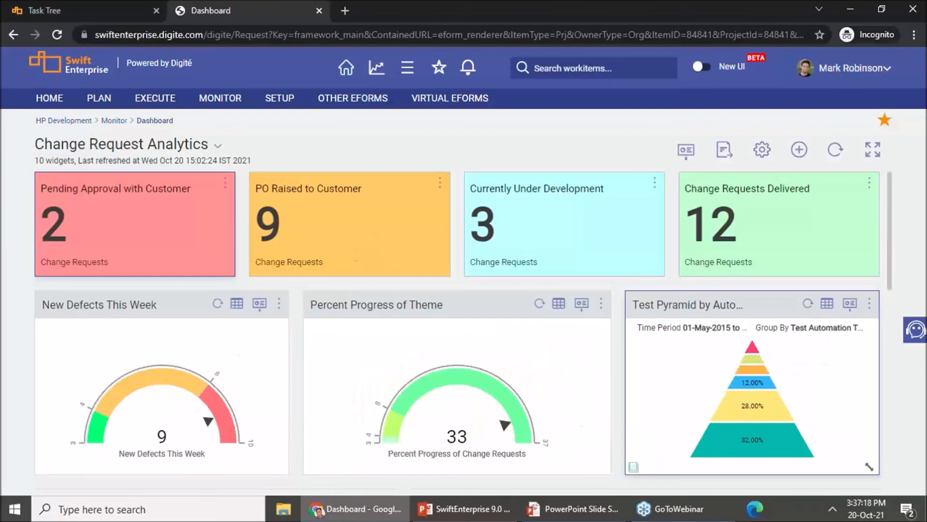
# Step: Open the HP Development project details and switch to the New UI layout, accepting the loss of unsaved changes
pyautogui.click(408, 67)
pyautogui.click(394, 140)
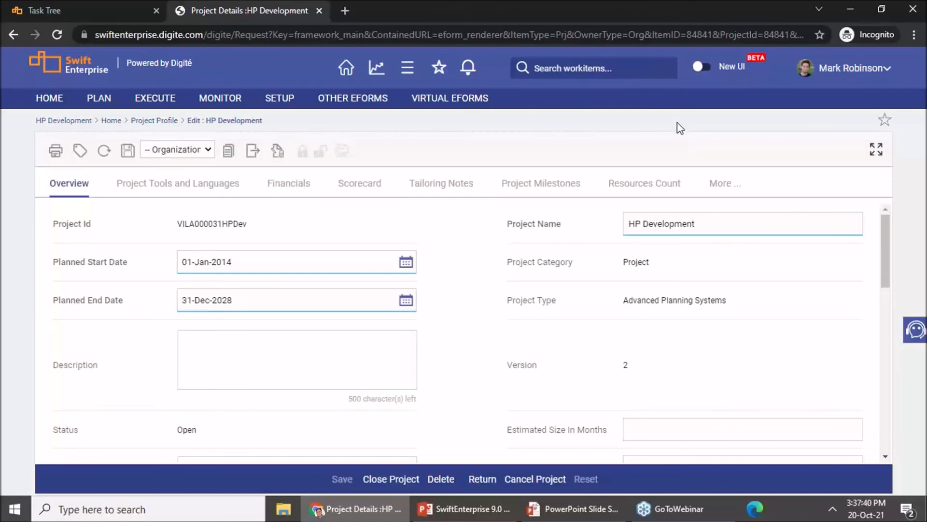
pyautogui.click(708, 73)
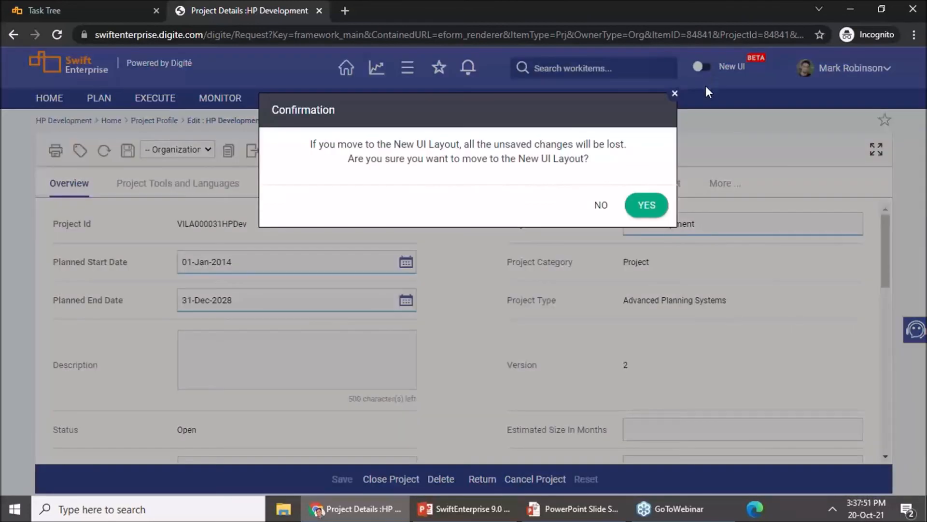
pyautogui.click(659, 206)
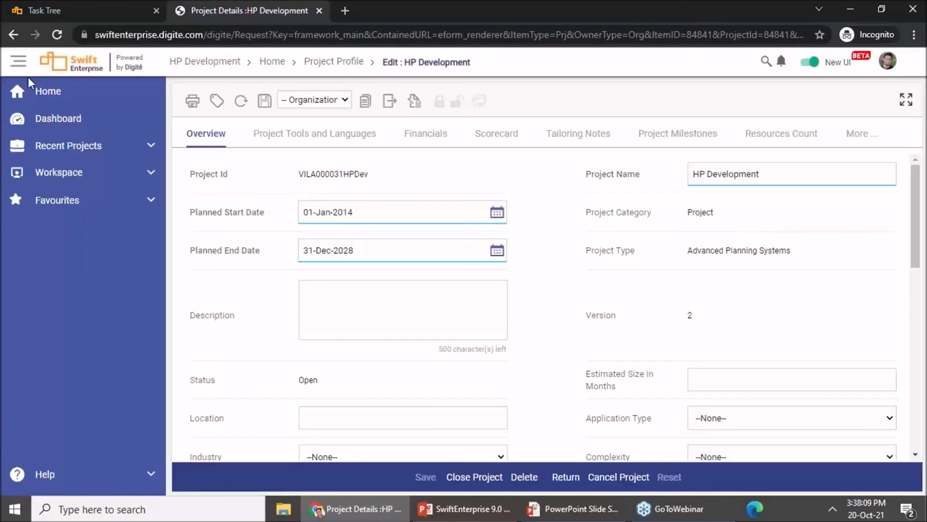
# Step: Look at the old layout's Home and Execute menus on the Task Tree page and return to the HP Development project details
pyautogui.click(79, 7)
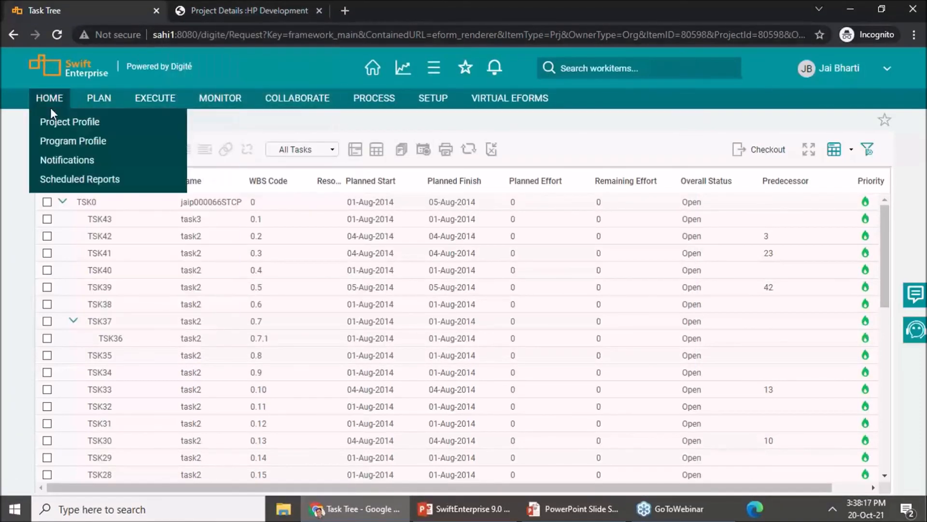
pyautogui.moveTo(145, 99)
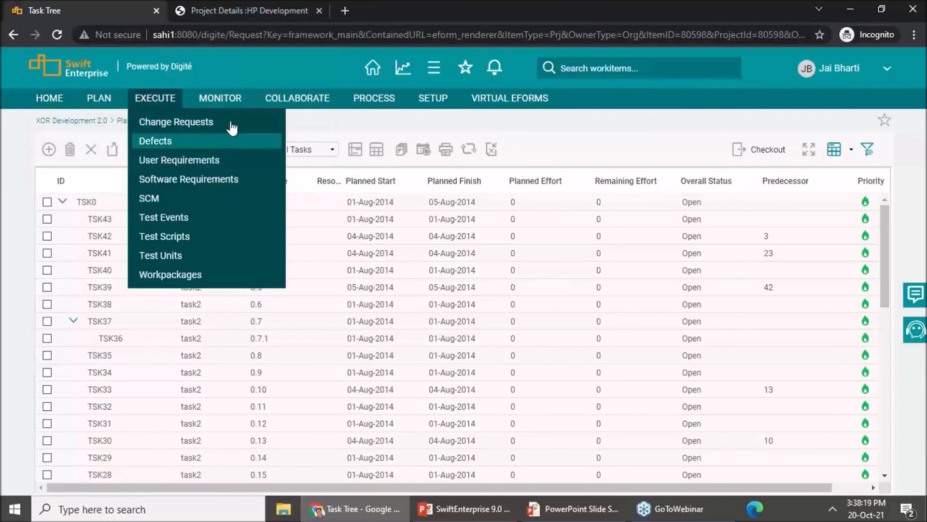
pyautogui.moveTo(236, 102)
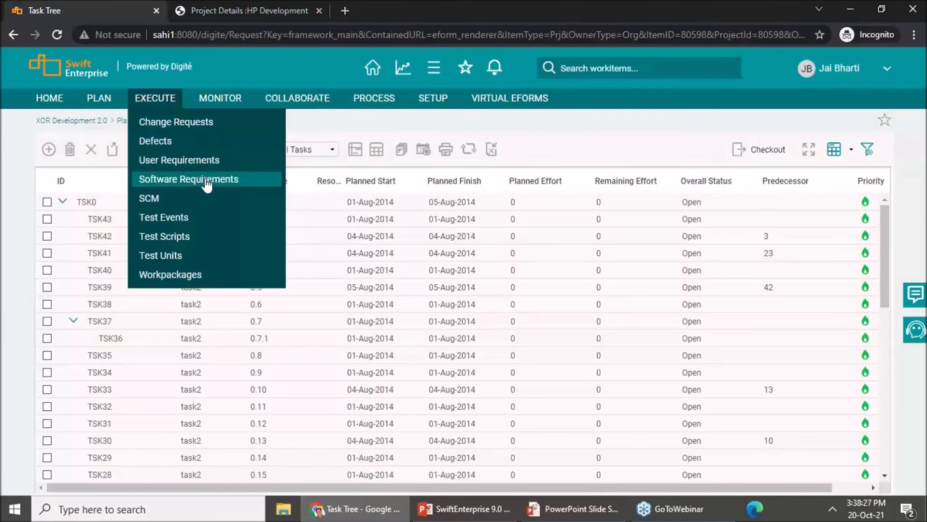
pyautogui.click(220, 12)
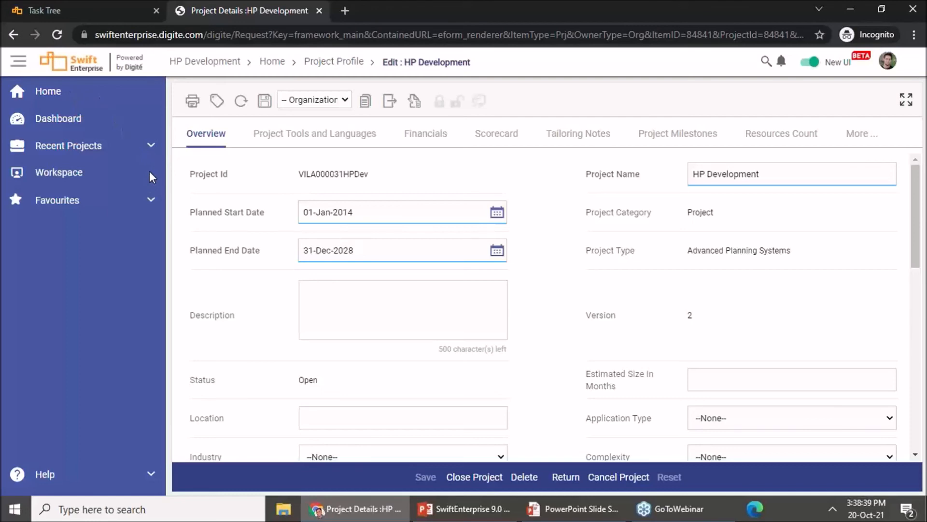
# Step: Look through the Workspace, Favourites and Help groups of the new primary navigation
pyautogui.click(65, 180)
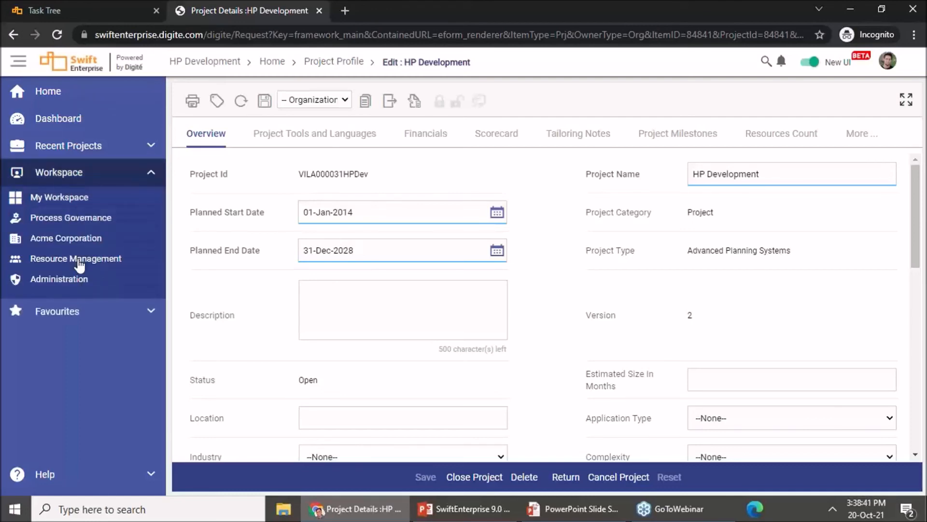
pyautogui.click(77, 314)
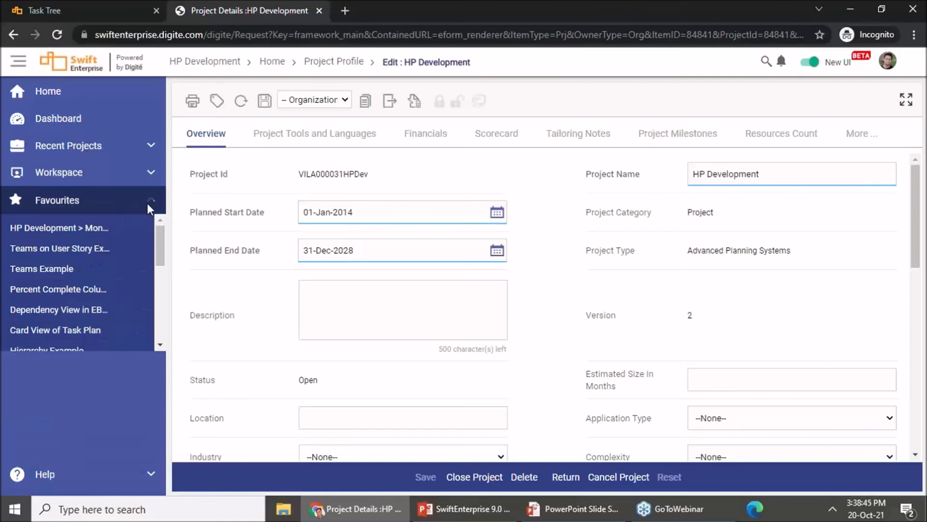
pyautogui.click(62, 203)
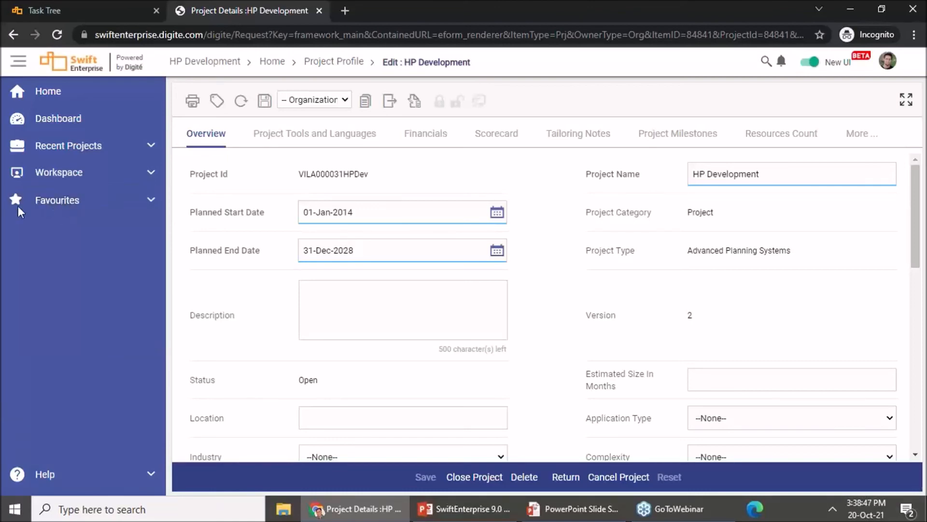
pyautogui.click(31, 481)
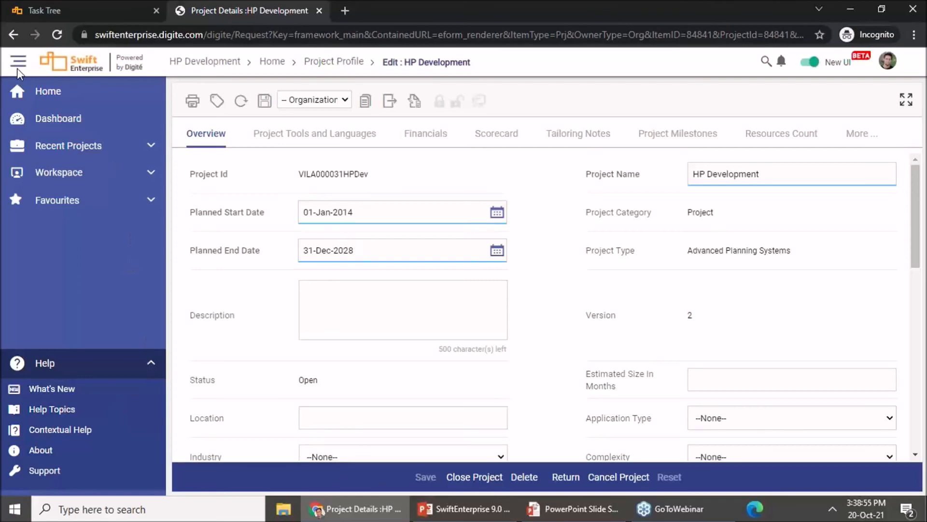
# Step: Examine the breadcrumb navigation, covering HP Development's Monitor, Execute and Plan entries and the pages under Home
pyautogui.moveTo(224, 64)
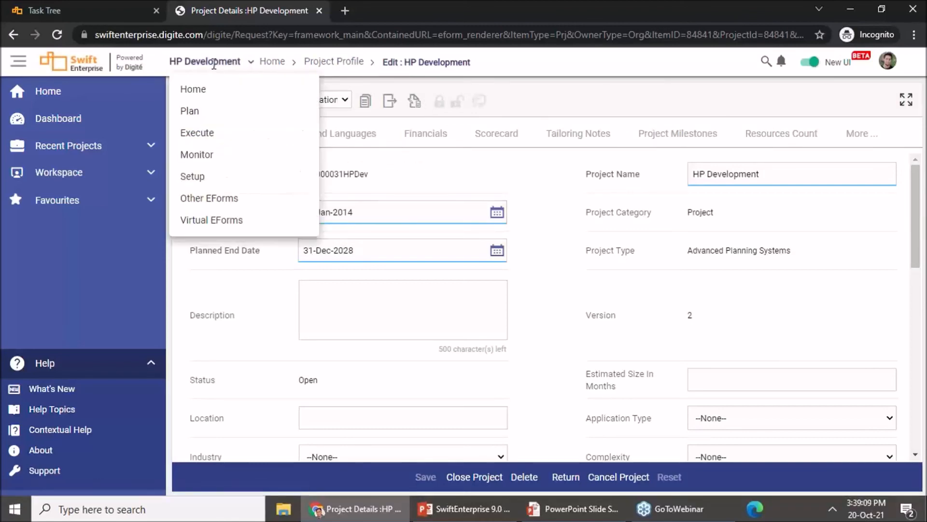
pyautogui.moveTo(202, 154)
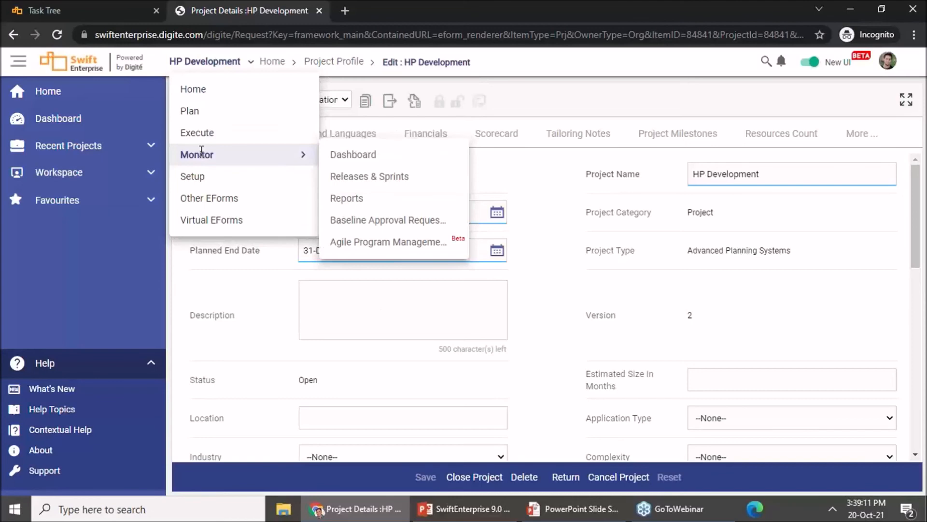
pyautogui.moveTo(203, 130)
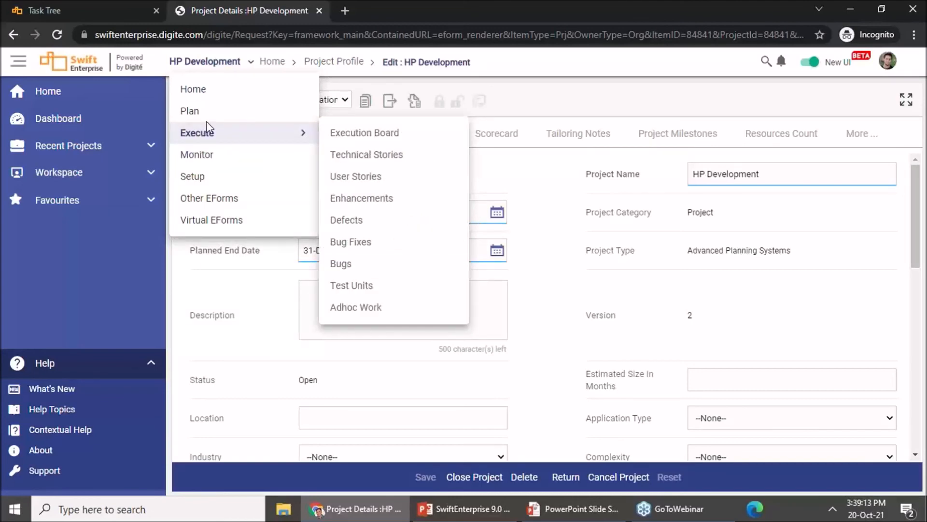
pyautogui.moveTo(193, 89)
pyautogui.moveTo(222, 180)
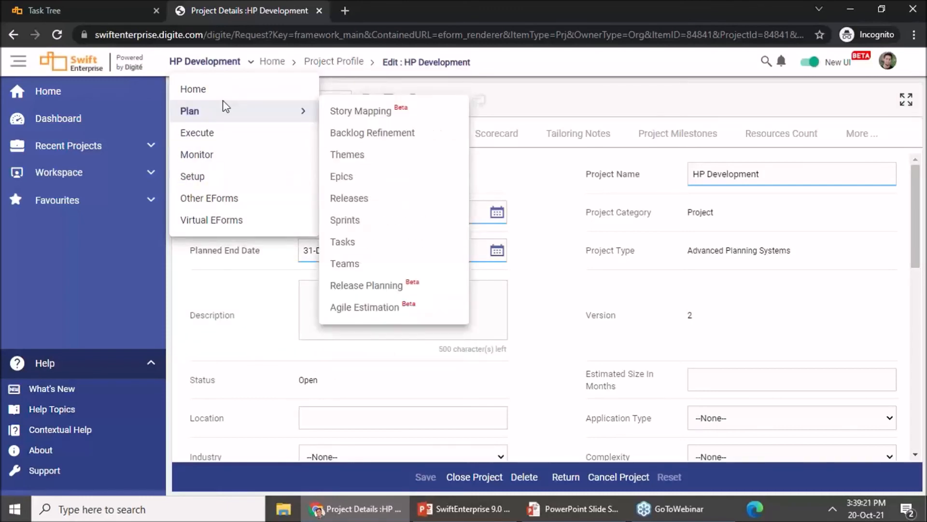
pyautogui.moveTo(279, 63)
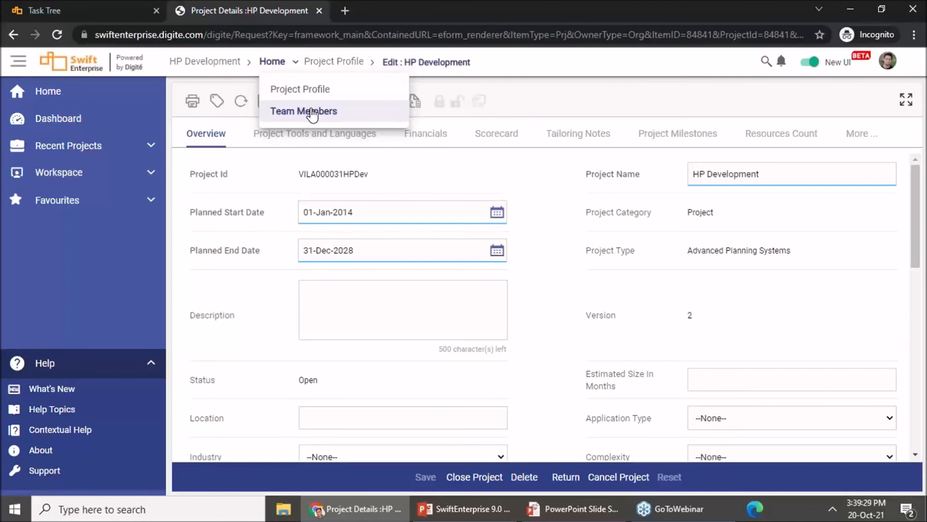
pyautogui.click(212, 62)
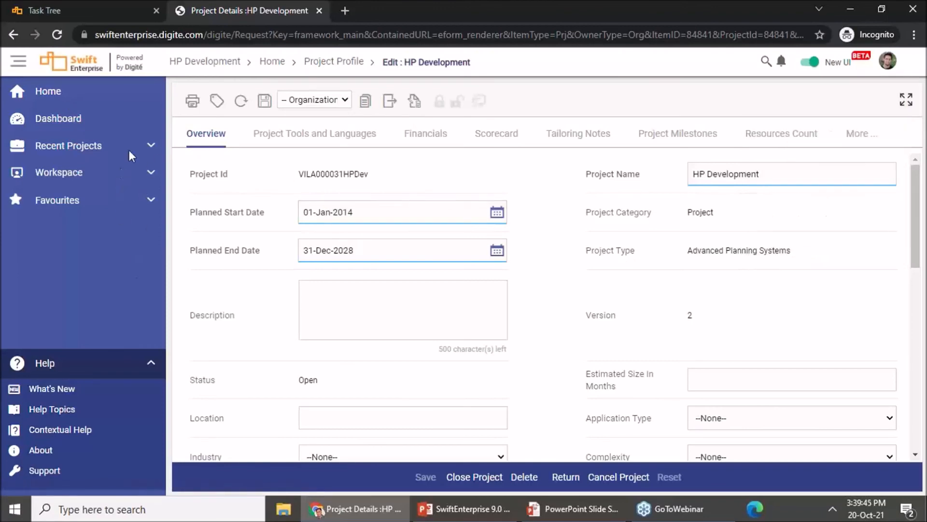
# Step: Open the User Stories list from the Execute section of the HP Development project
pyautogui.moveTo(223, 62)
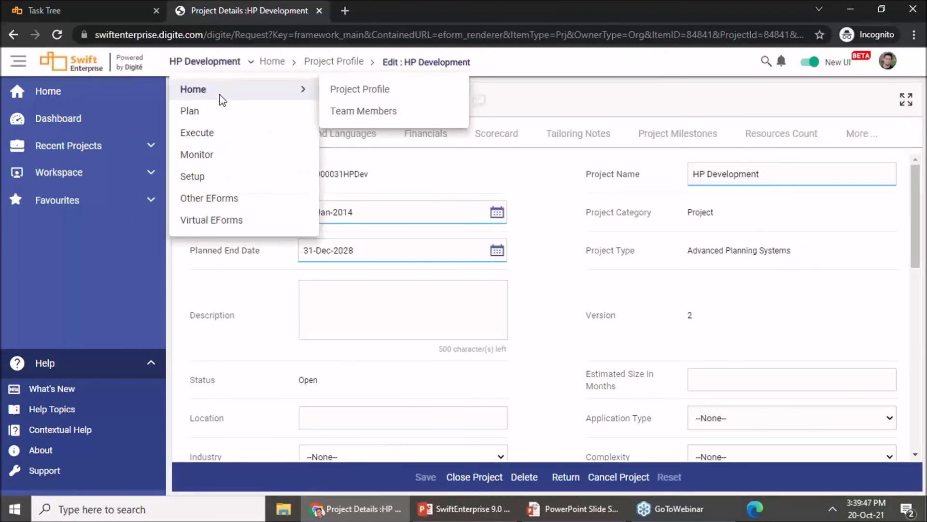
pyautogui.moveTo(290, 128)
pyautogui.click(360, 176)
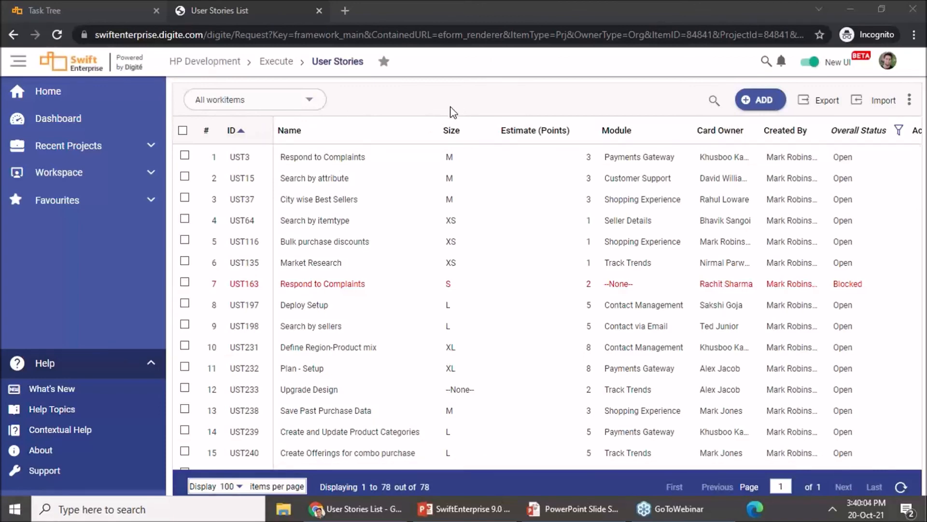
# Step: Examine the User Stories listing's workitem filters, search field and additional actions such as Open Edit Mode and Download Attachments
pyautogui.click(310, 102)
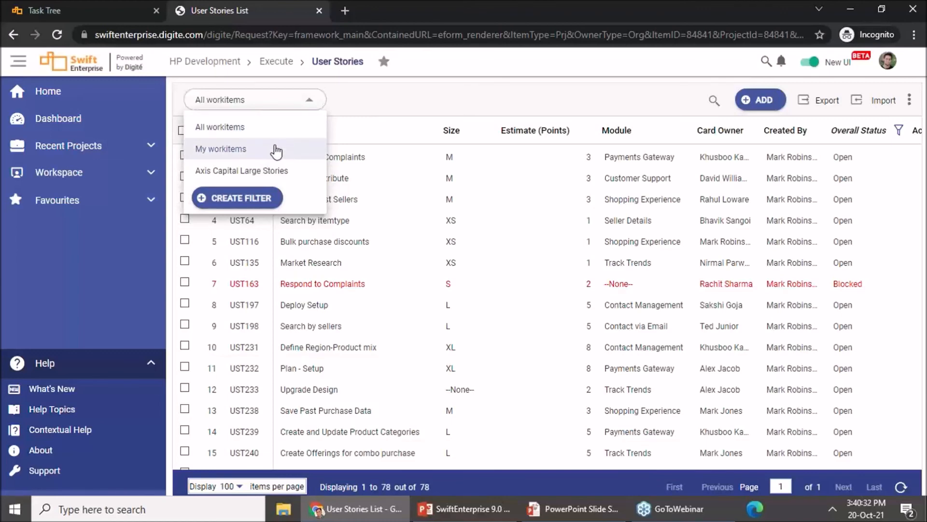
pyautogui.click(526, 95)
pyautogui.click(714, 99)
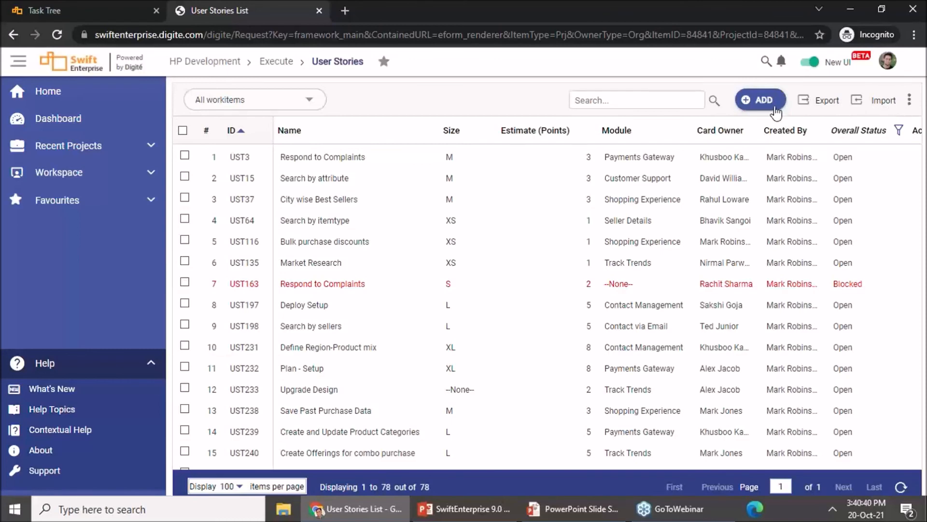
pyautogui.click(909, 102)
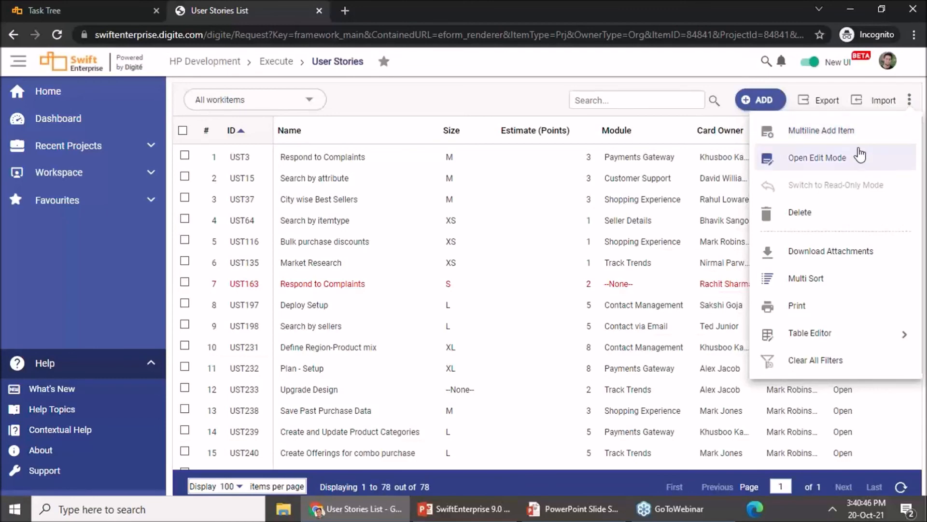
pyautogui.moveTo(818, 339)
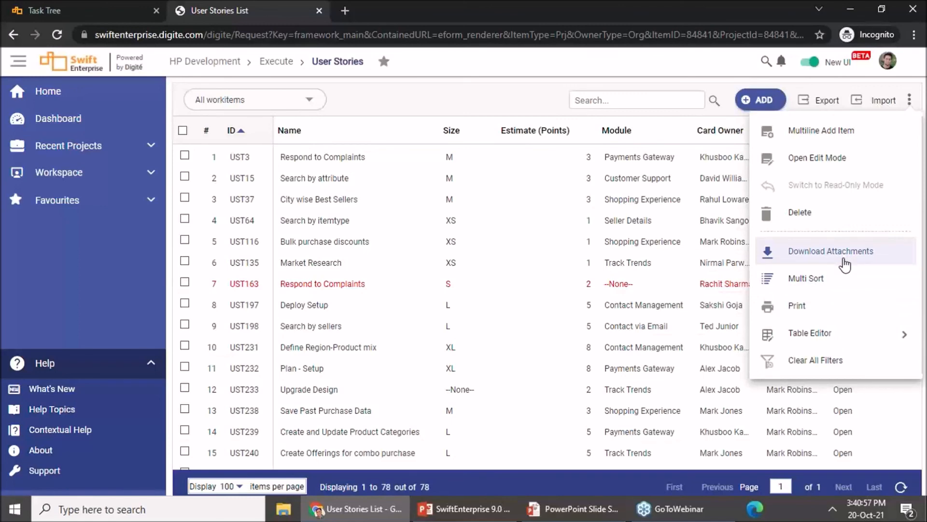
pyautogui.click(653, 64)
# Step: Turn off Display Labels in the account options and check how the collapsed primary navigation expands
pyautogui.click(888, 61)
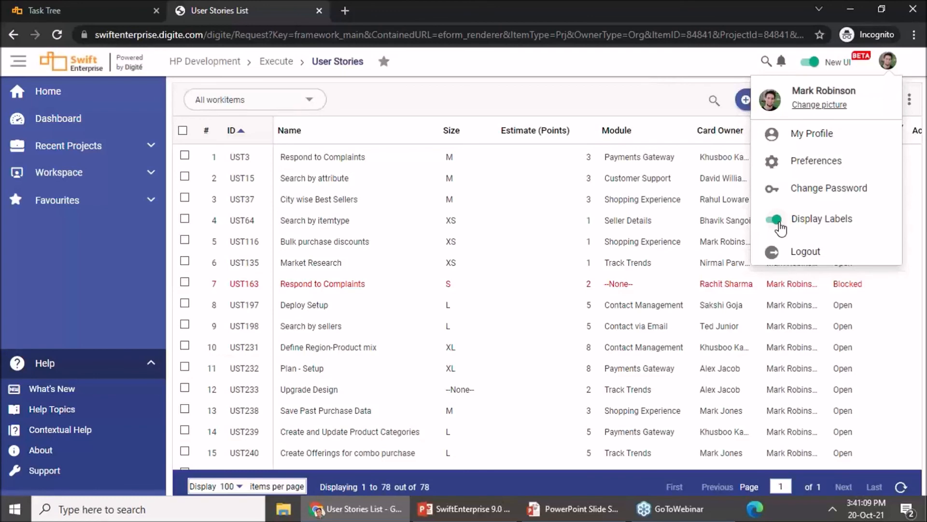
pyautogui.click(780, 225)
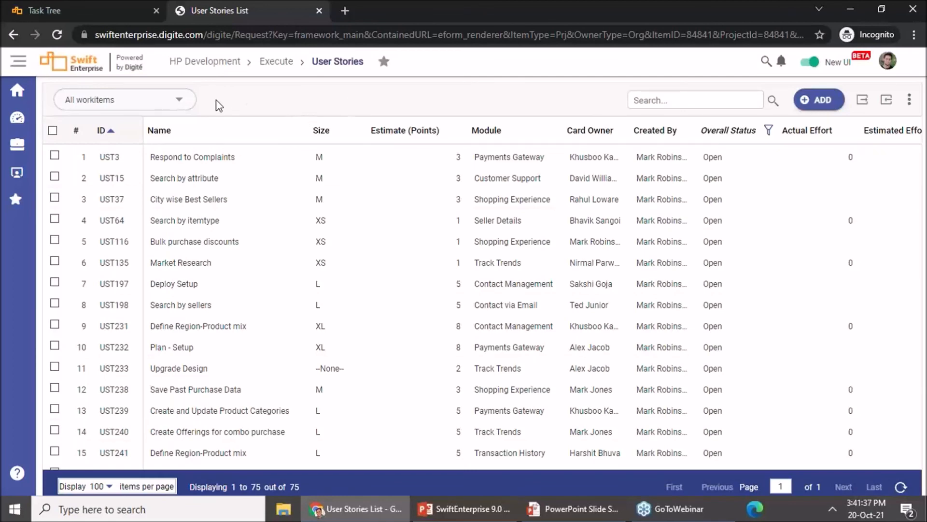
pyautogui.moveTo(2, 301)
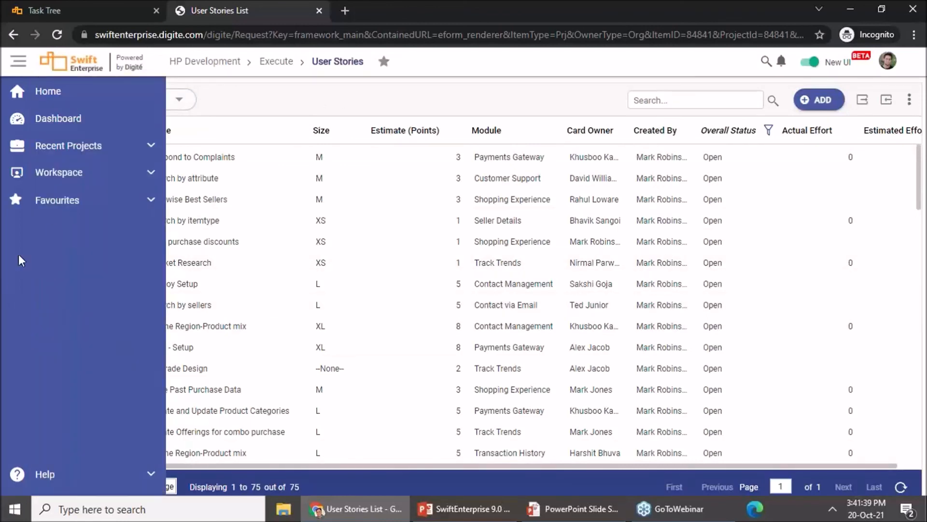
pyautogui.moveTo(6, 118)
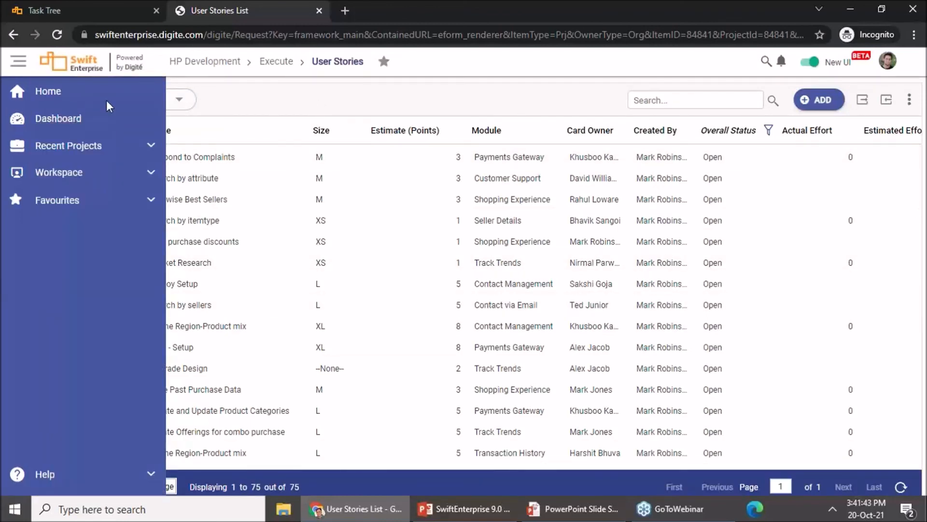
pyautogui.moveTo(195, 73)
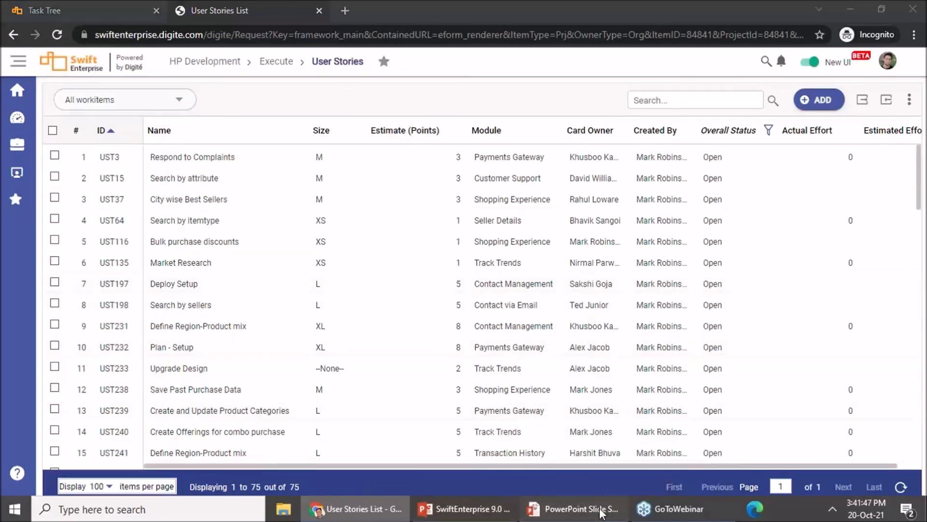
# Step: Switch to the PowerPoint slide show to present the New User Experience (BETA) slide and return to the User Stories list
pyautogui.click(599, 508)
pyautogui.press('Right')
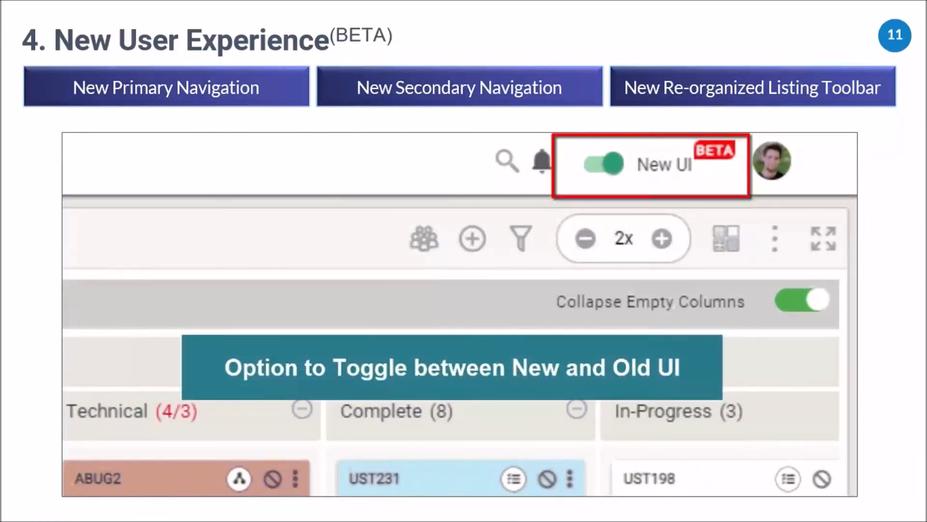
pyautogui.hotkey('alt', 'Tab')
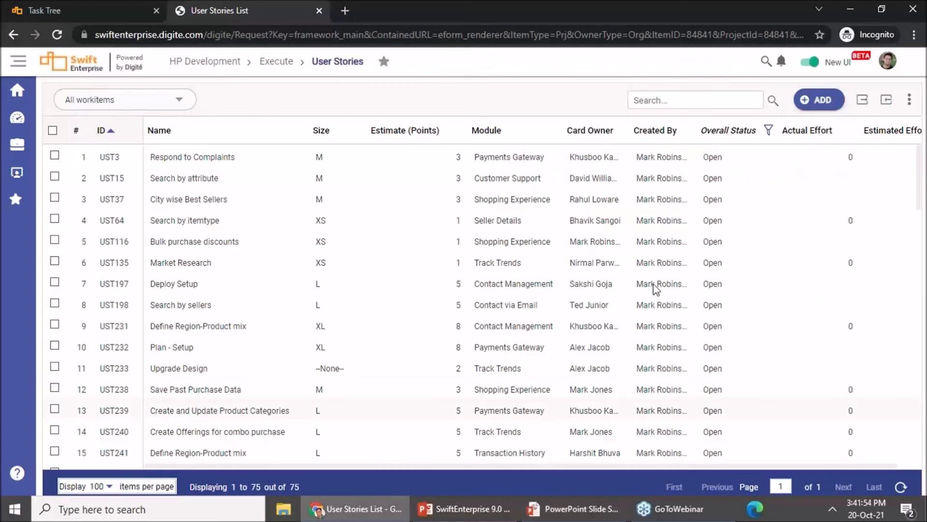
# Step: Examine the New UI feedback form's feedback options and comment field, then switch to the New User Experience slide in PowerPoint
pyautogui.click(813, 62)
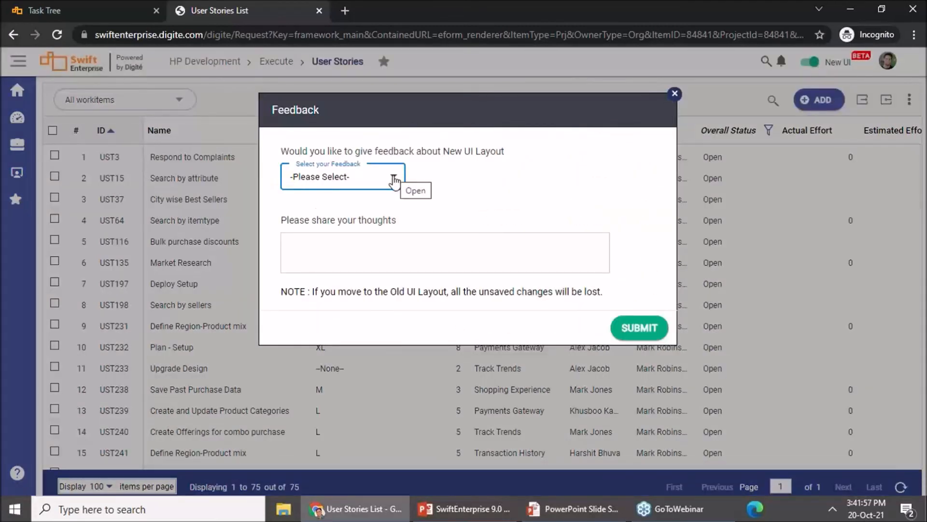
pyautogui.click(393, 180)
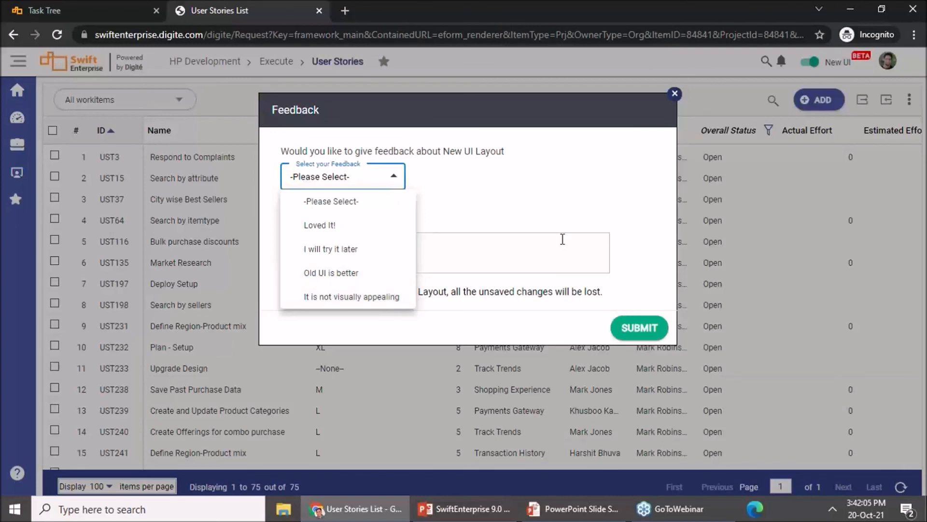
pyautogui.click(563, 239)
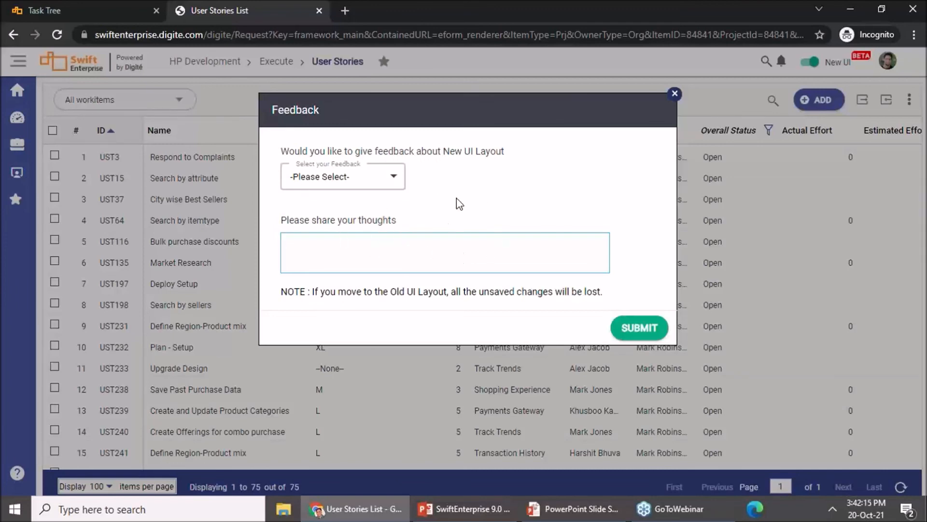
pyautogui.moveTo(599, 516)
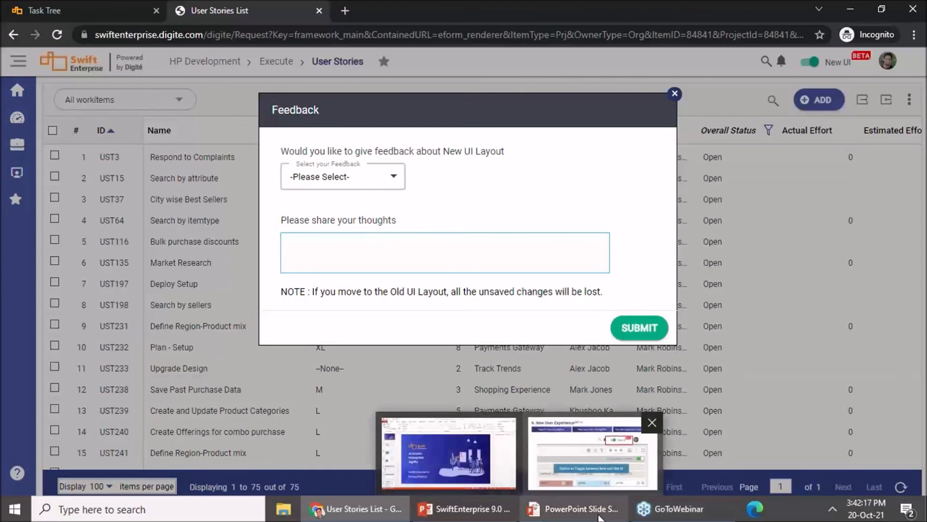
pyautogui.click(592, 454)
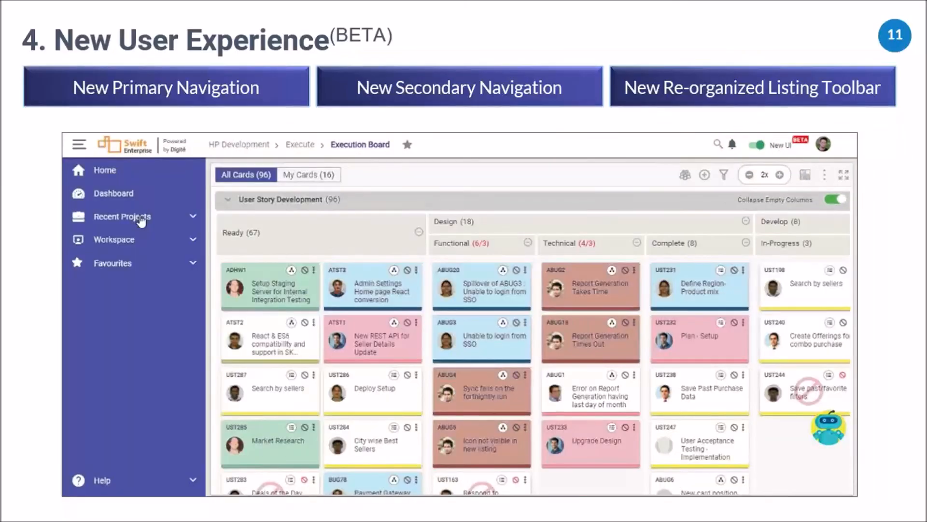